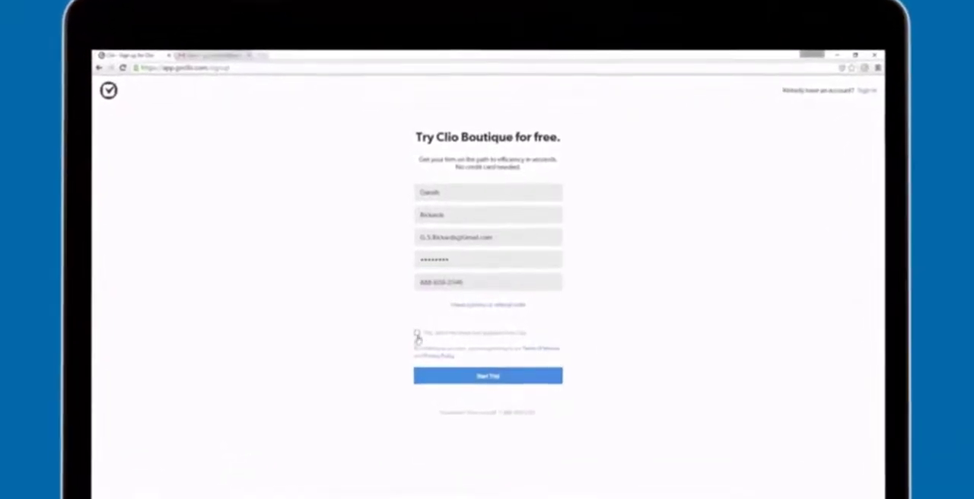
Submit the Clio Boutique trial sign-up with the email-updates option ticked and activate the account from the welcome message in Gmail
click(418, 330)
click(484, 381)
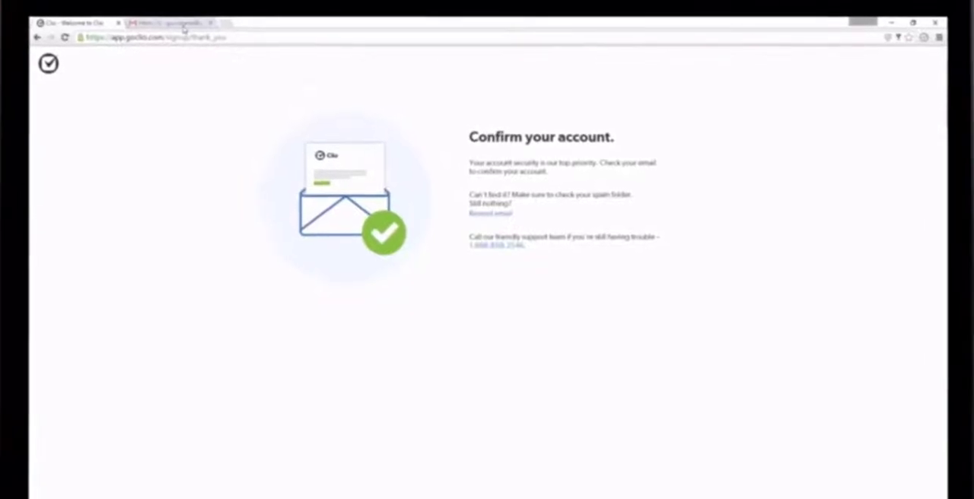
click(194, 26)
click(336, 131)
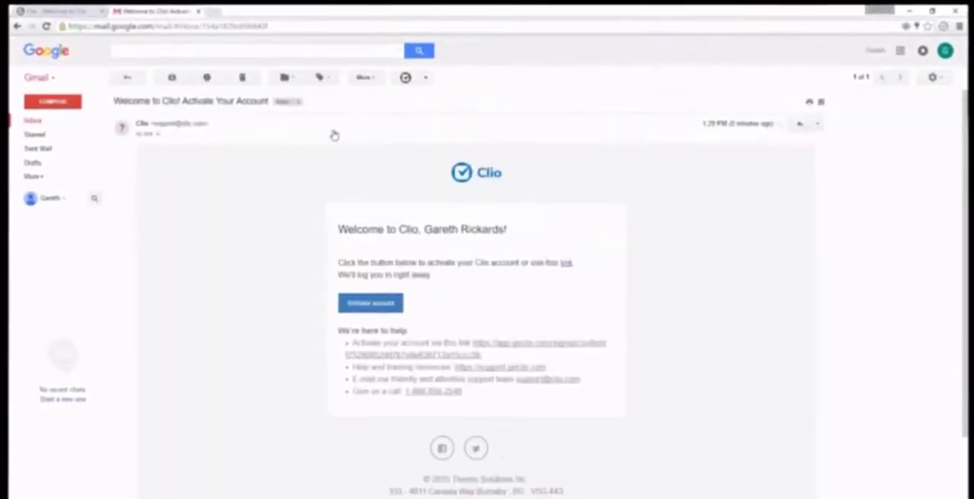
click(365, 303)
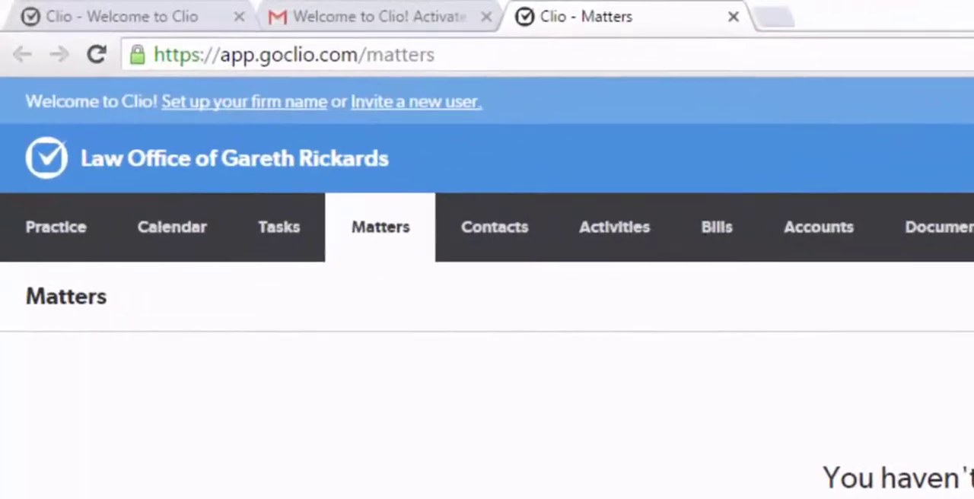
Create a new person in the contacts with the client's first and last name and save the record
click(468, 255)
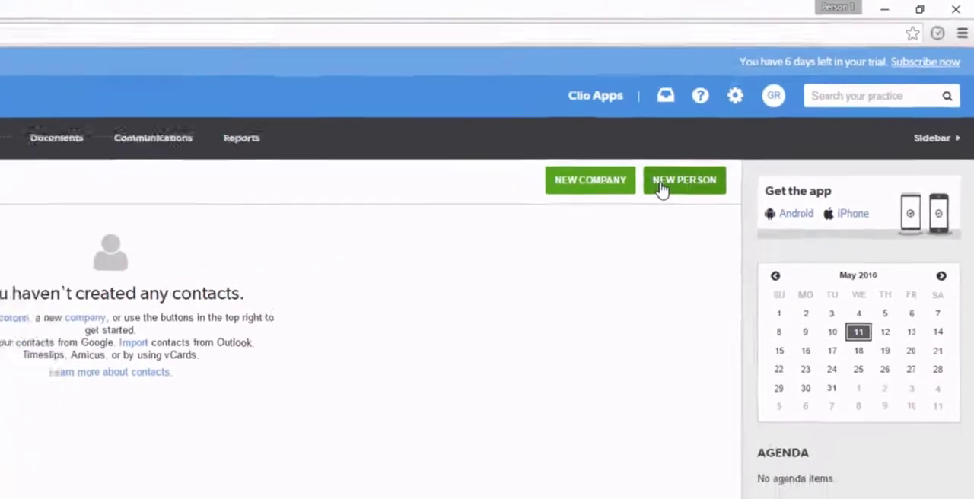
click(615, 218)
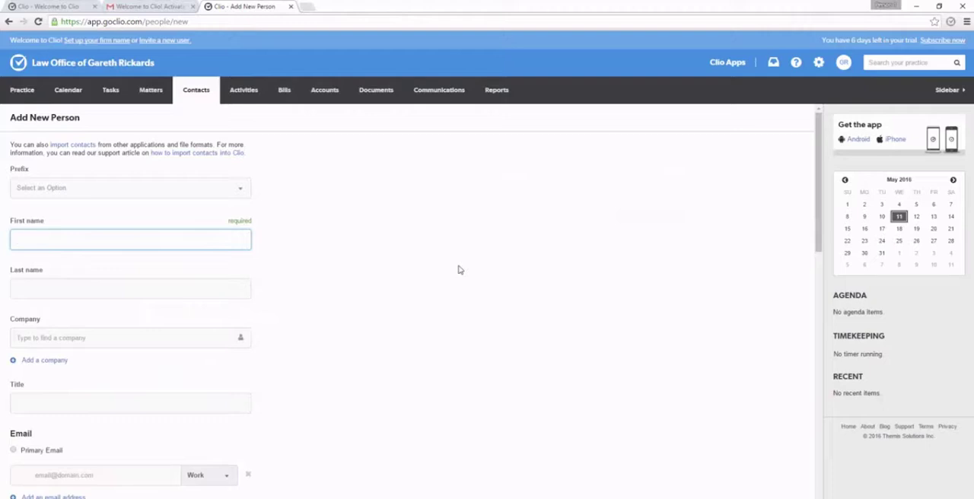
key(Tab)
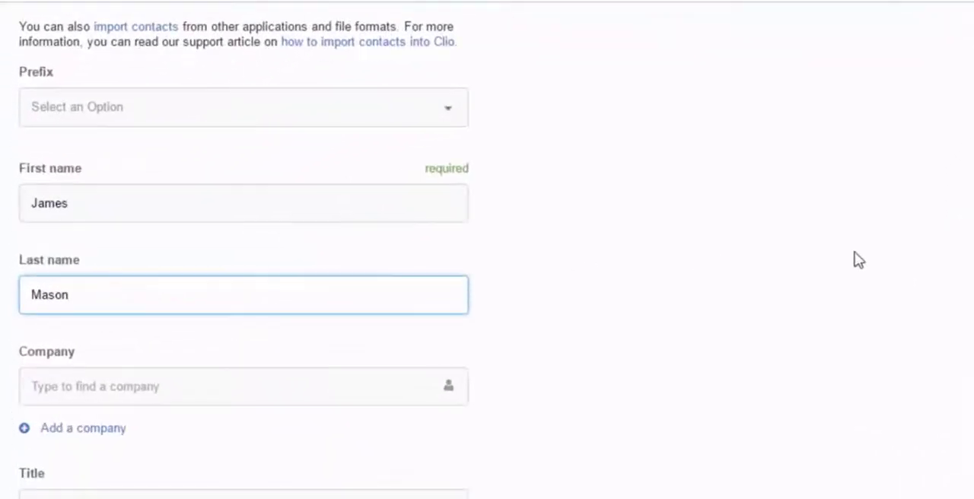
scroll(855, 261, down, 4)
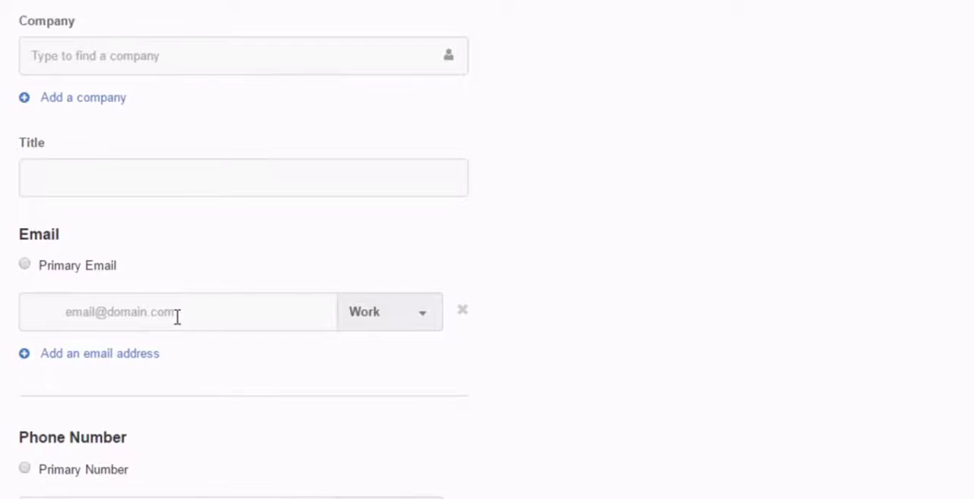
scroll(177, 318, down, 3)
scroll(176, 317, down, 3)
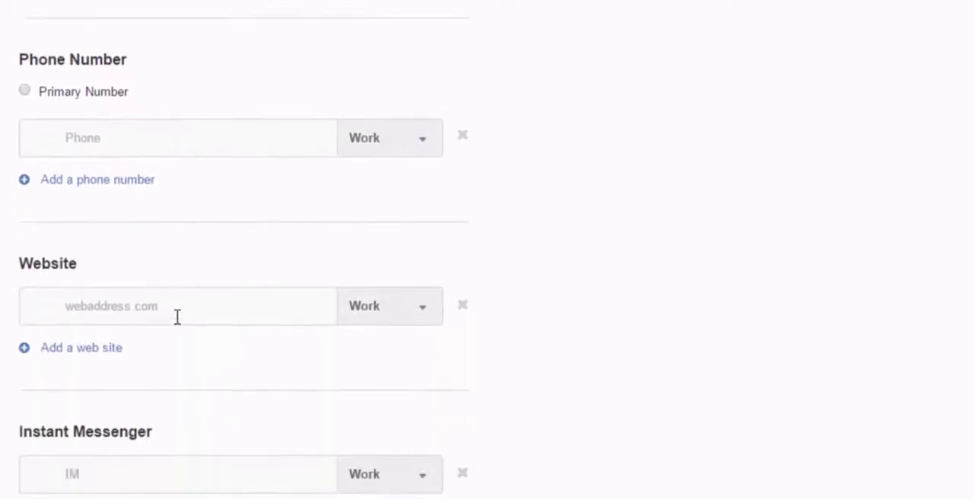
scroll(178, 319, down, 7)
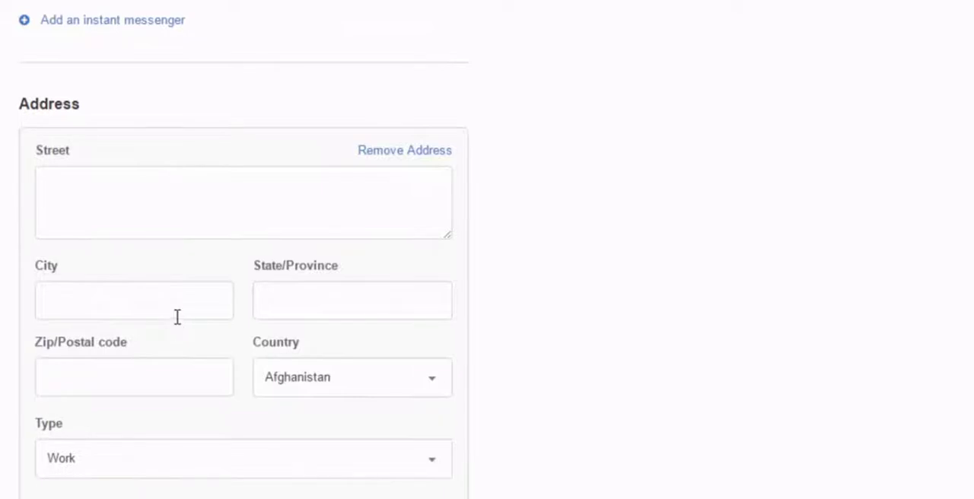
scroll(177, 319, down, 5)
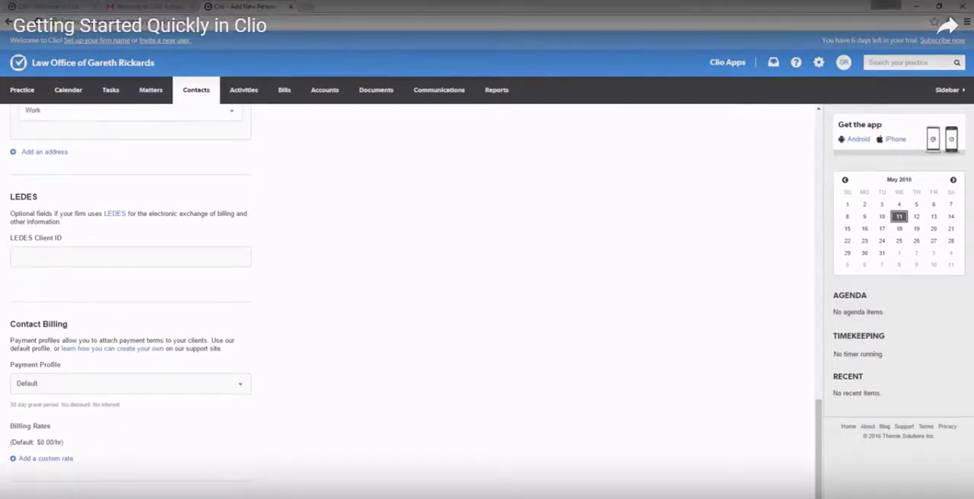
click(29, 497)
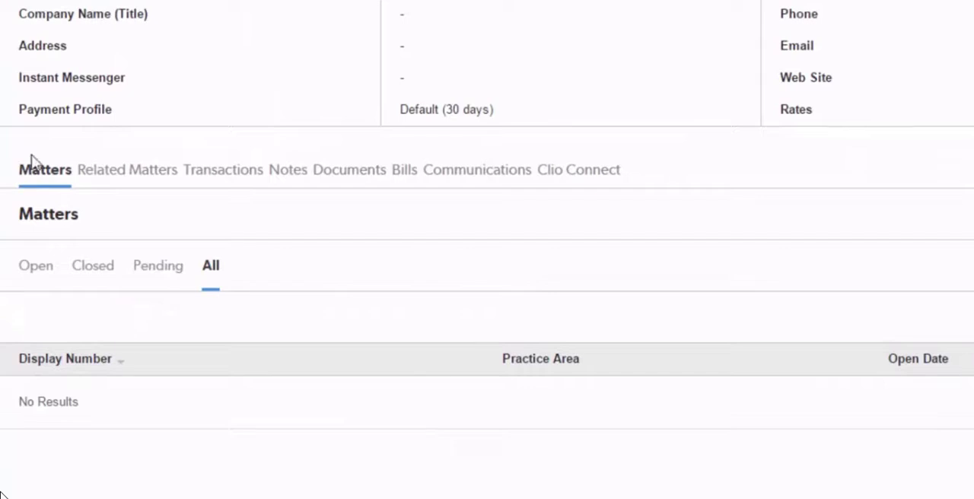
Look through the new contact's transactions and bills and return to the contact's matters
click(204, 173)
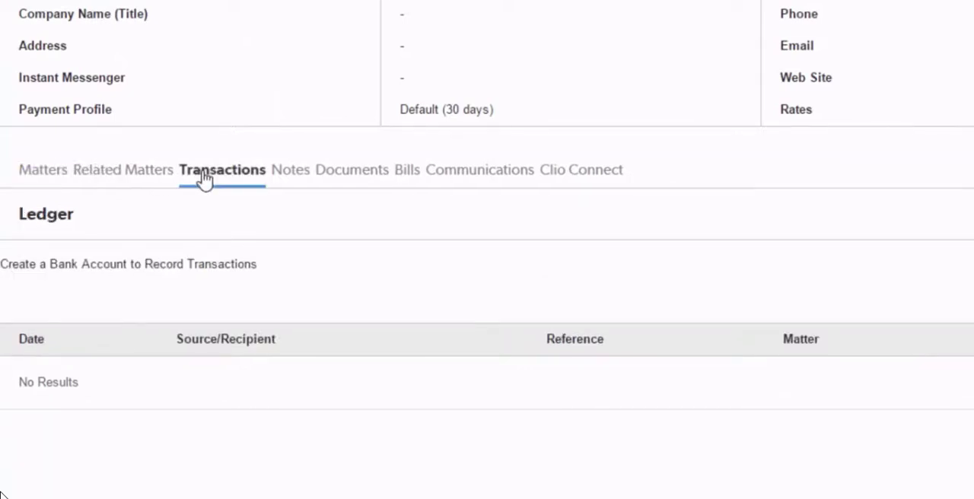
click(403, 174)
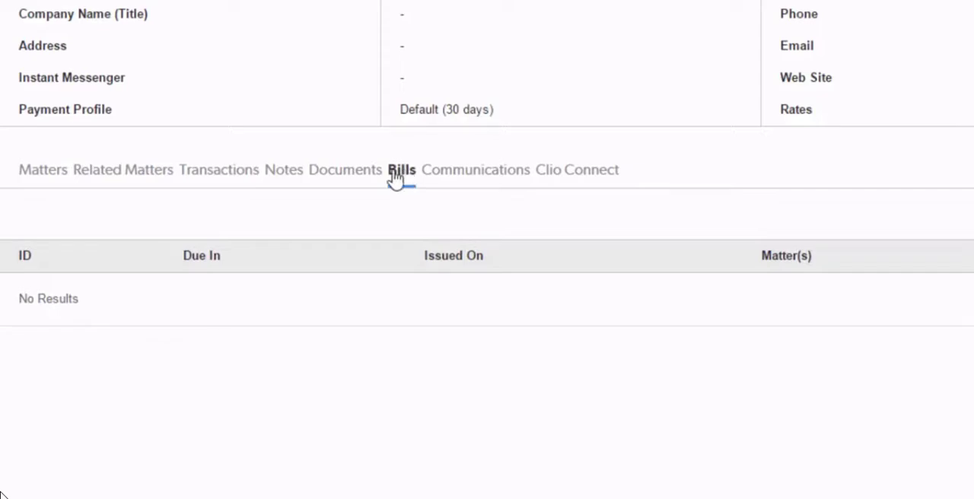
click(56, 176)
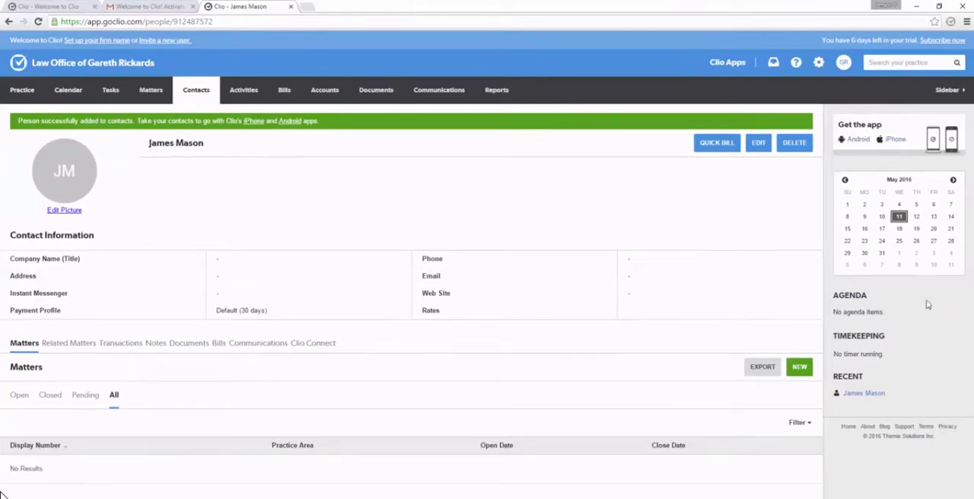
Start a new matter for this contact with the description Divorce and check the available status options
click(801, 368)
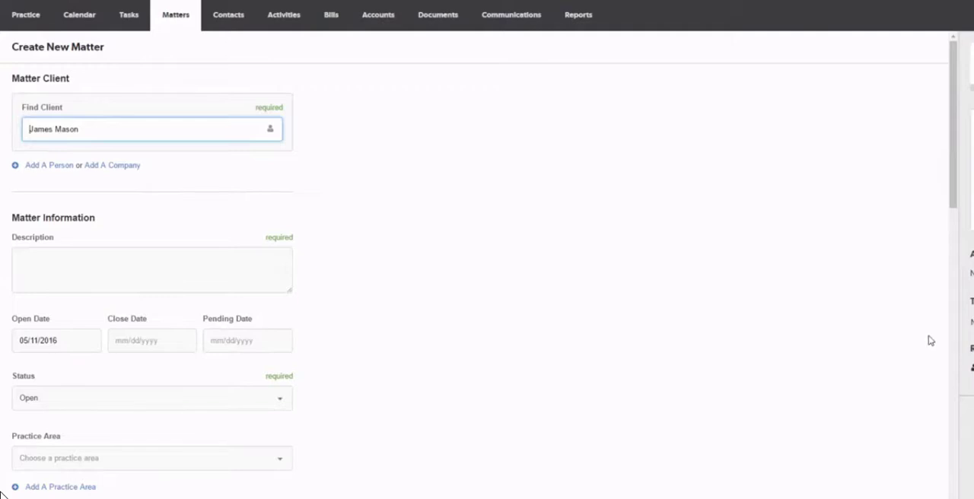
click(275, 251)
text(Divorce)
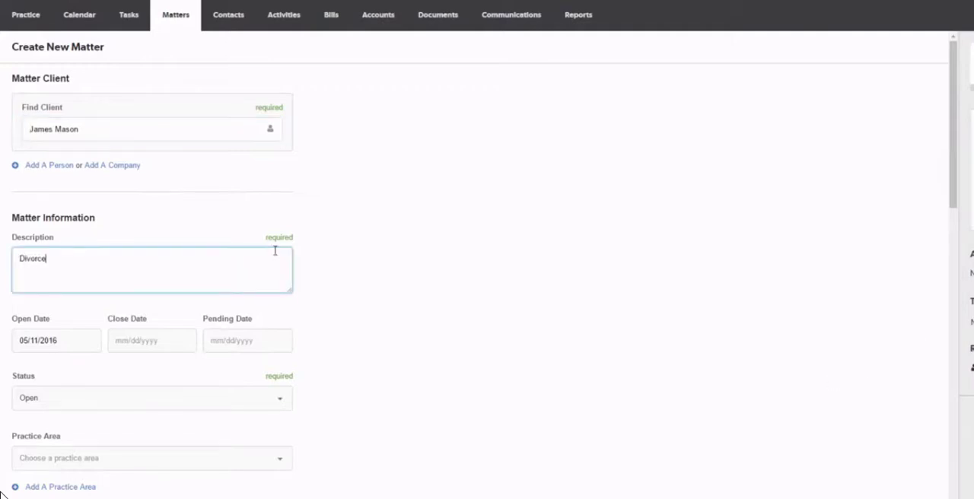
scroll(275, 251, down, 1)
scroll(274, 250, down, 3)
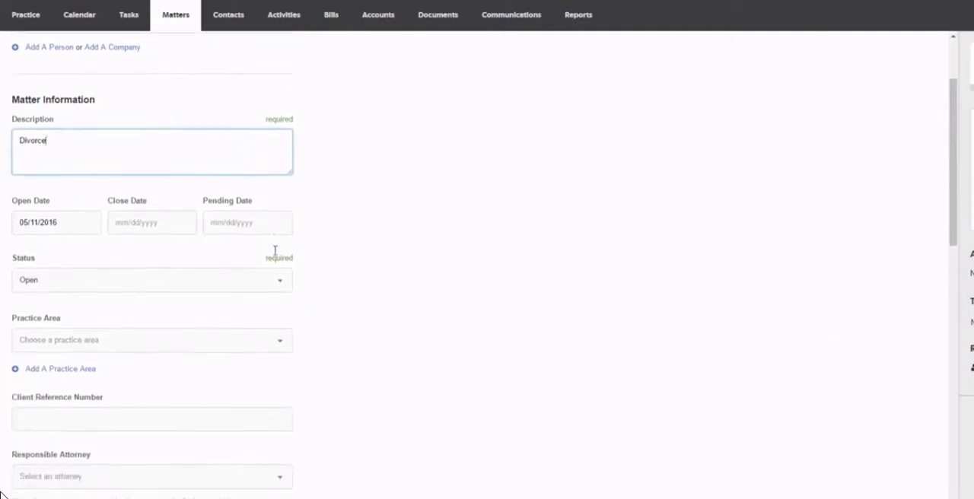
click(80, 287)
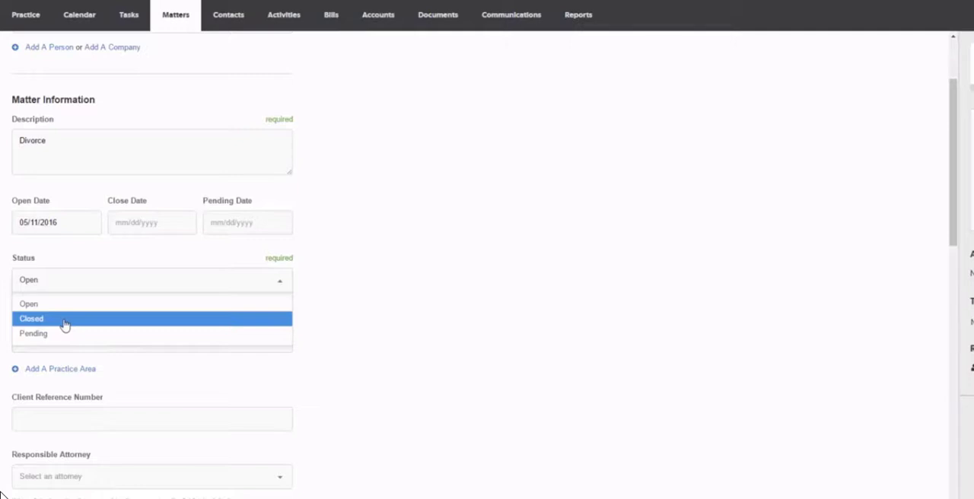
click(422, 333)
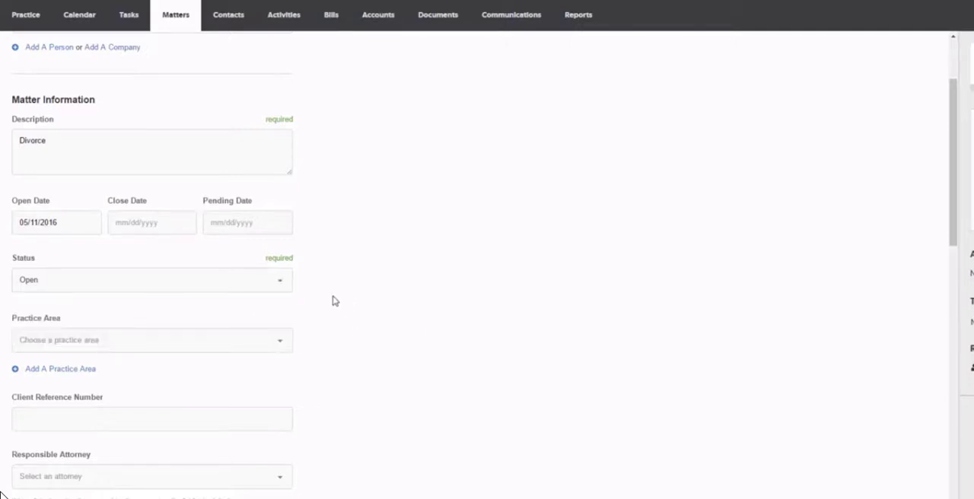
Assign the firm's attorney as both responsible and originating attorney and save the new matter
scroll(342, 310, down, 1)
scroll(342, 309, down, 2)
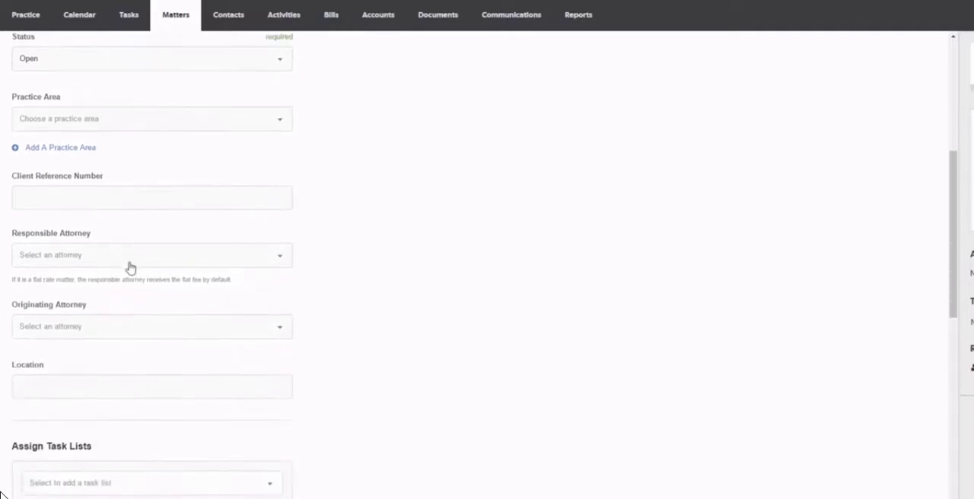
click(155, 259)
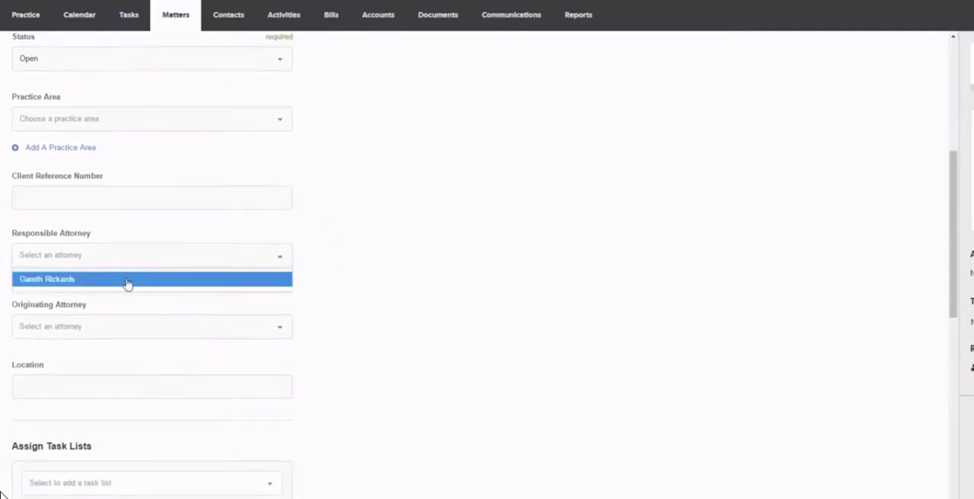
click(126, 280)
scroll(126, 289, down, 1)
click(124, 252)
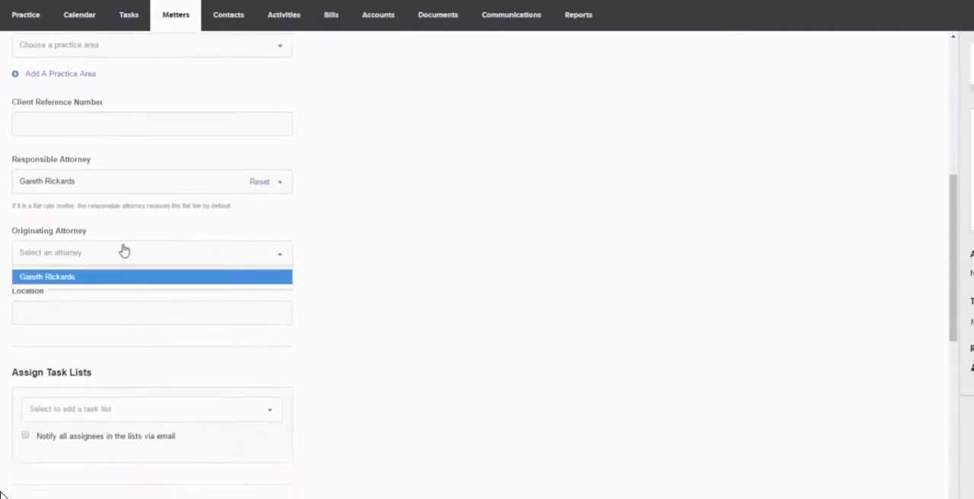
click(92, 277)
scroll(91, 275, down, 3)
scroll(92, 275, down, 1)
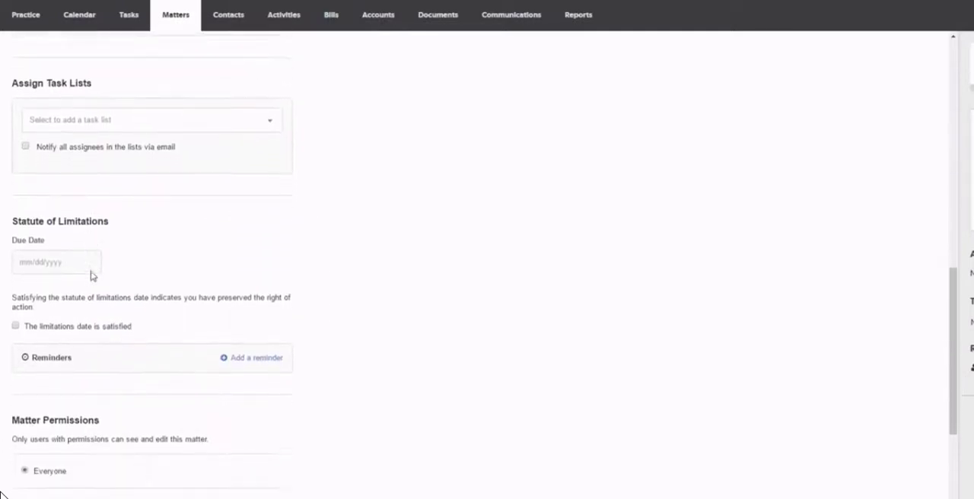
scroll(92, 275, down, 4)
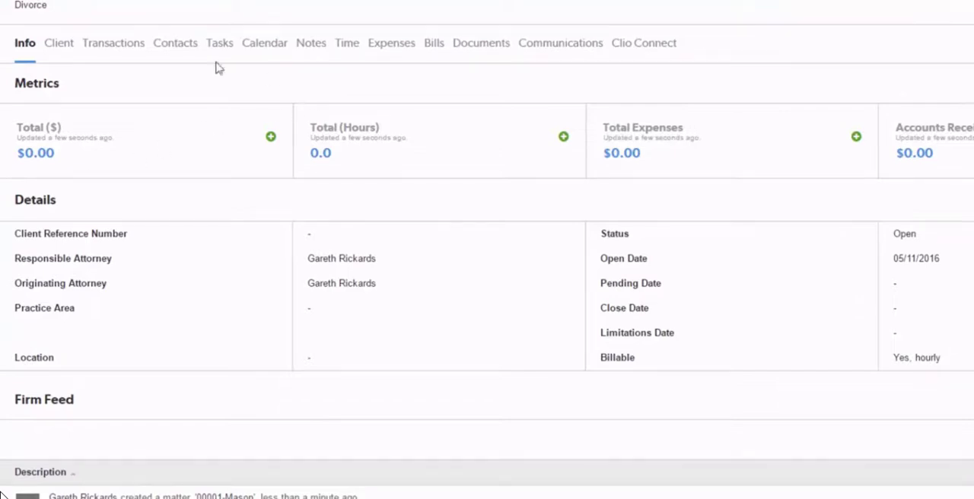
Look through the matter's client information, transactions, time entries, expenses and bills
click(61, 51)
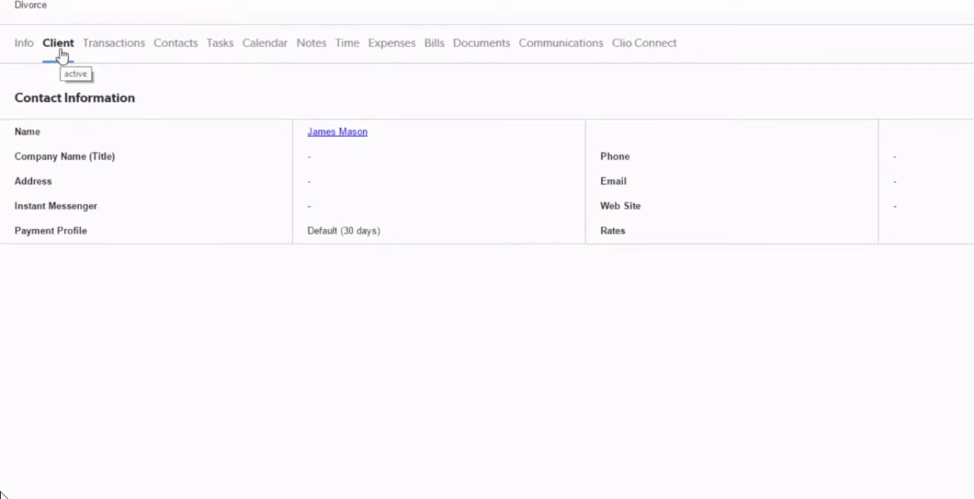
click(126, 46)
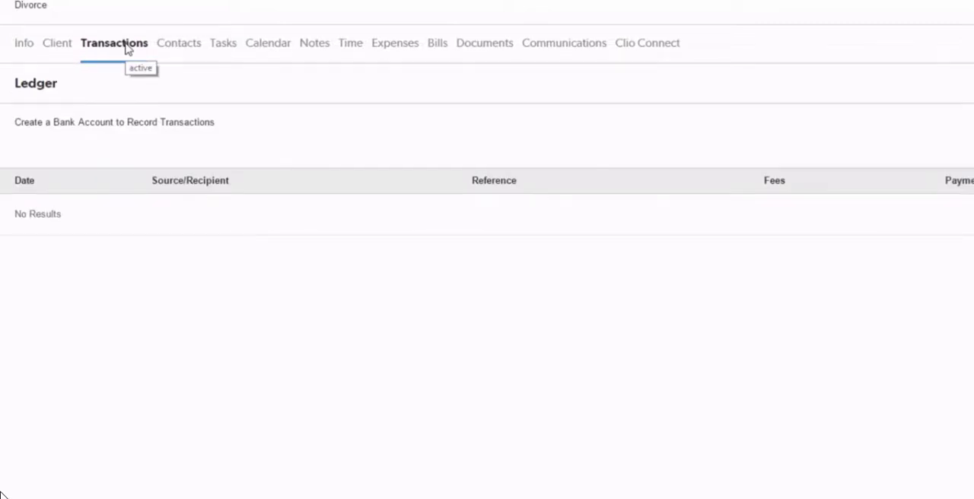
click(348, 47)
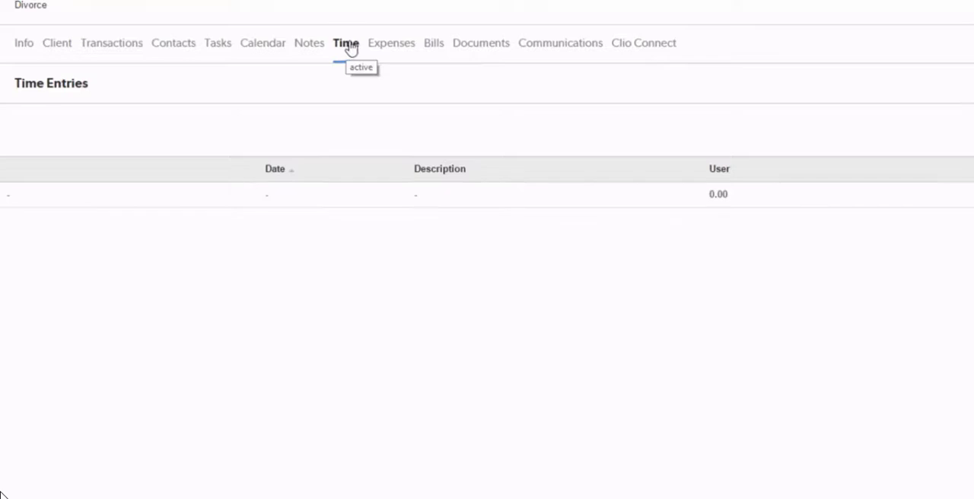
click(388, 48)
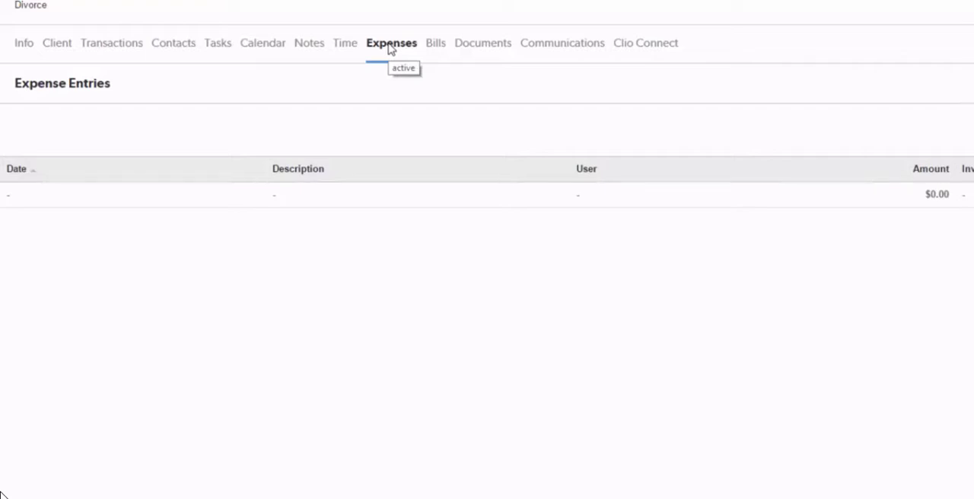
click(435, 50)
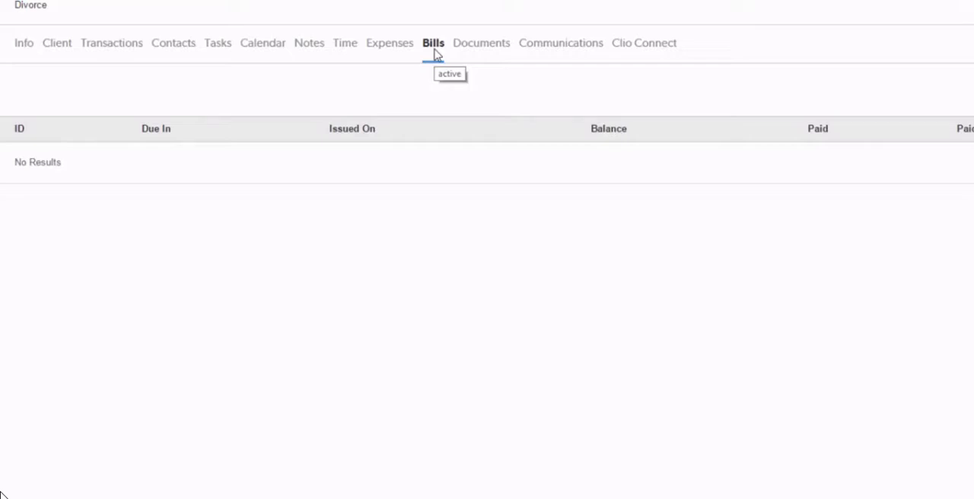
Add a time entry to the matter with duration 1.2, a rate of 200 per hour and the note "Initial meeting"
click(350, 51)
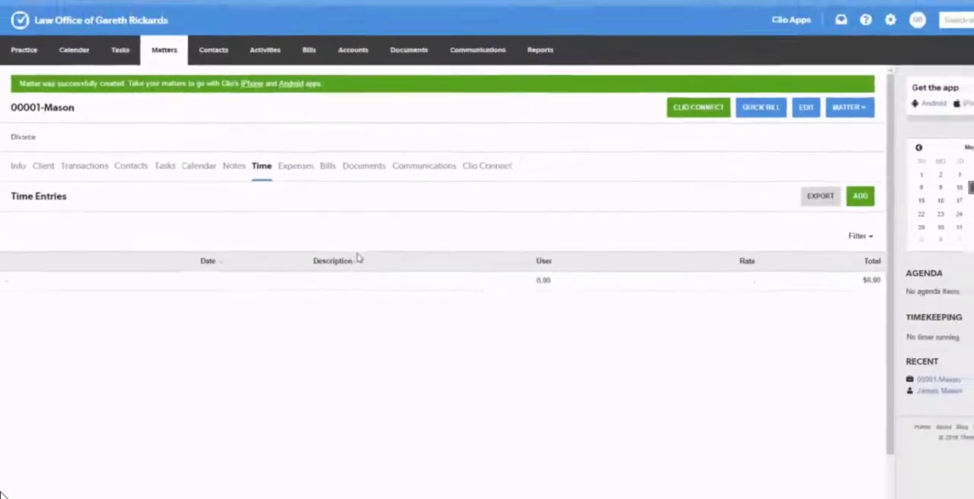
click(860, 196)
click(361, 306)
text(1.)
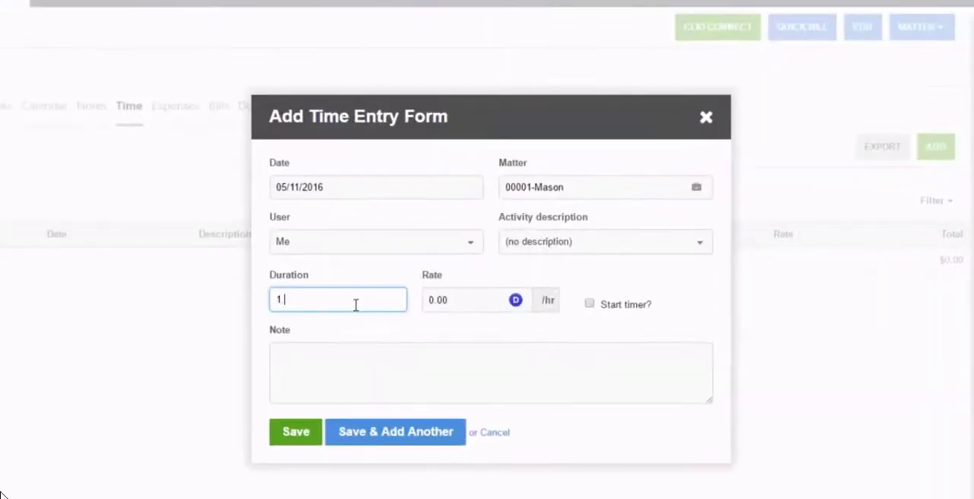
text(2)
key(Tab)
text(200)
click(510, 394)
text(I)
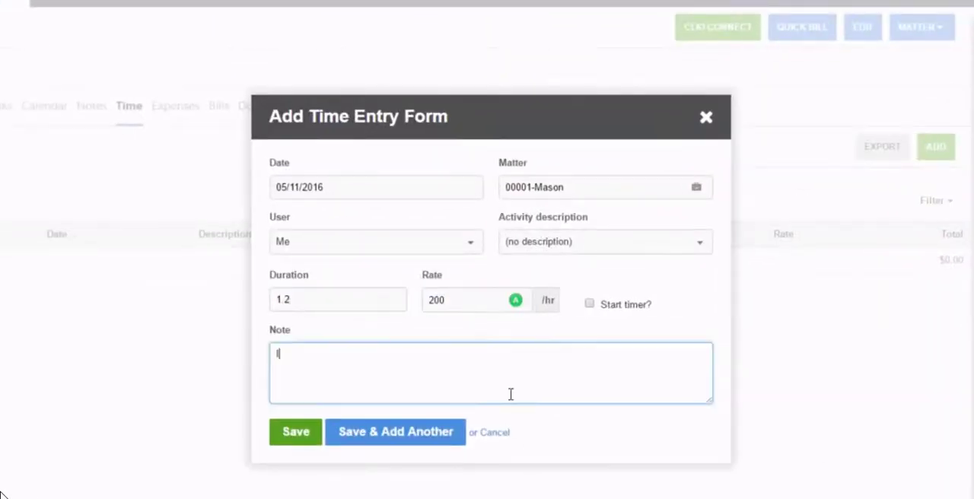
text(nitial meeting)
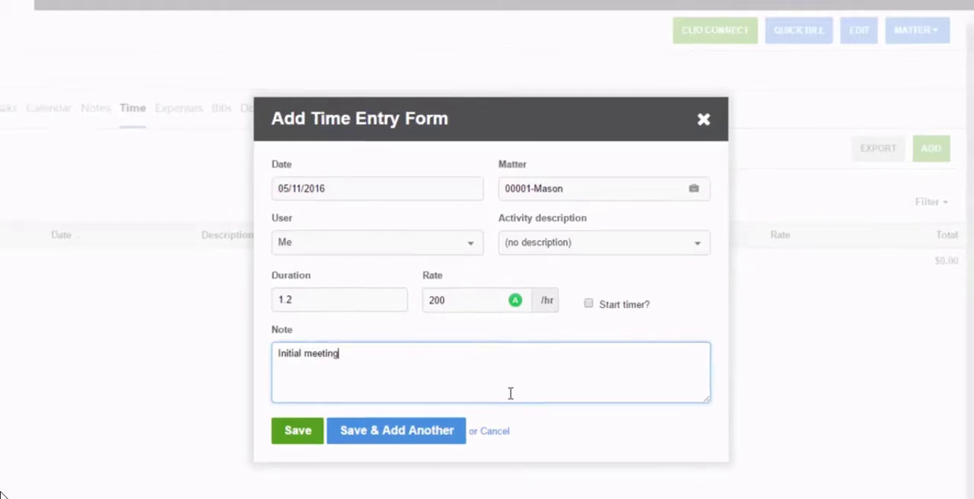
click(298, 431)
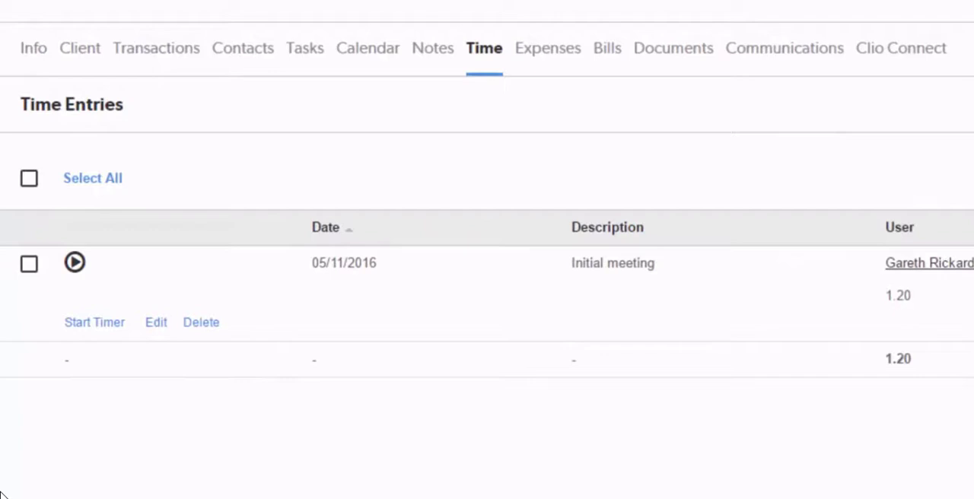
click(79, 266)
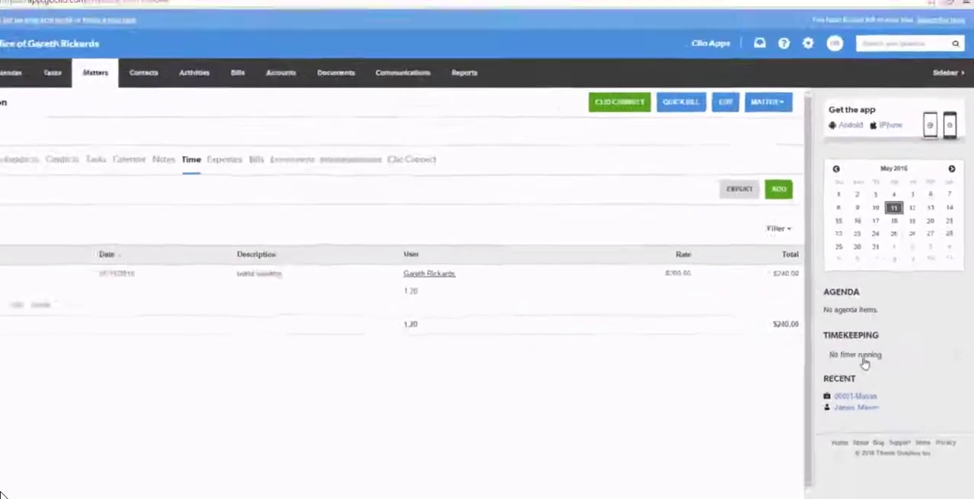
Start the timer on the matter's time entry, pause it in the Timekeeper and close the Timekeeper
click(809, 372)
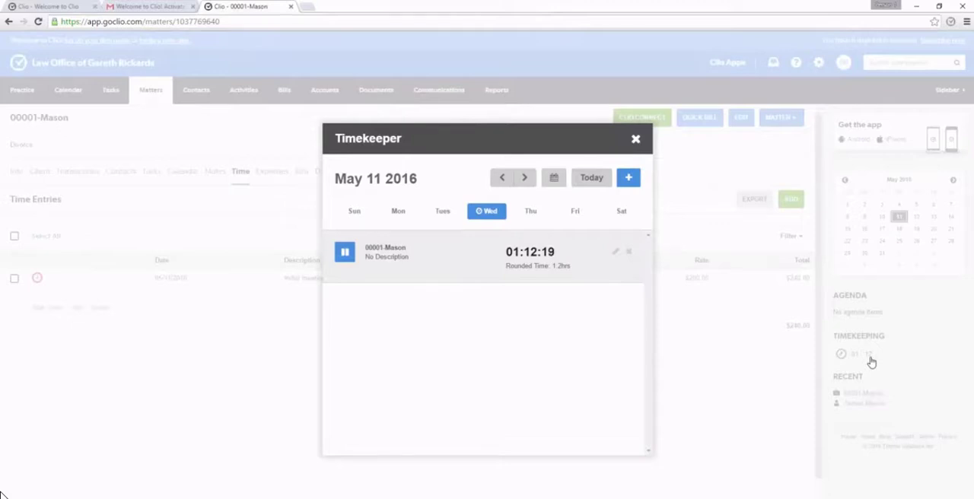
click(352, 257)
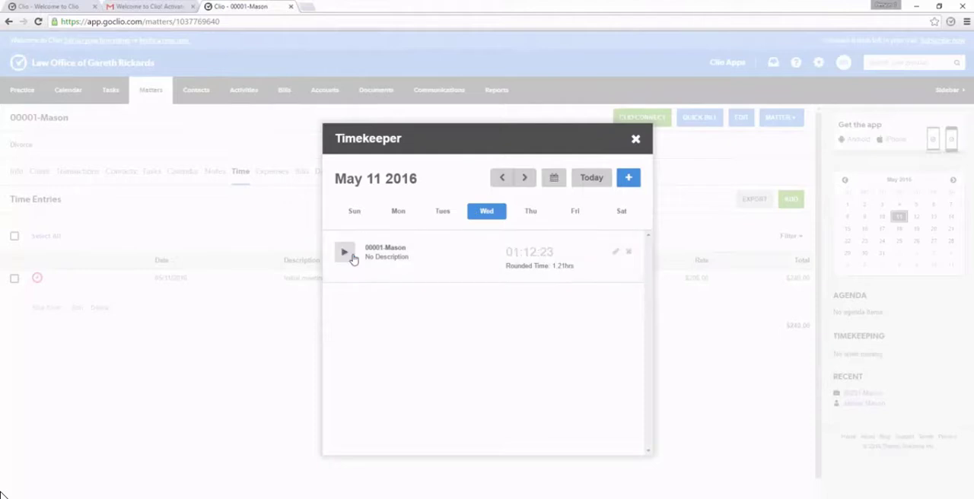
click(636, 140)
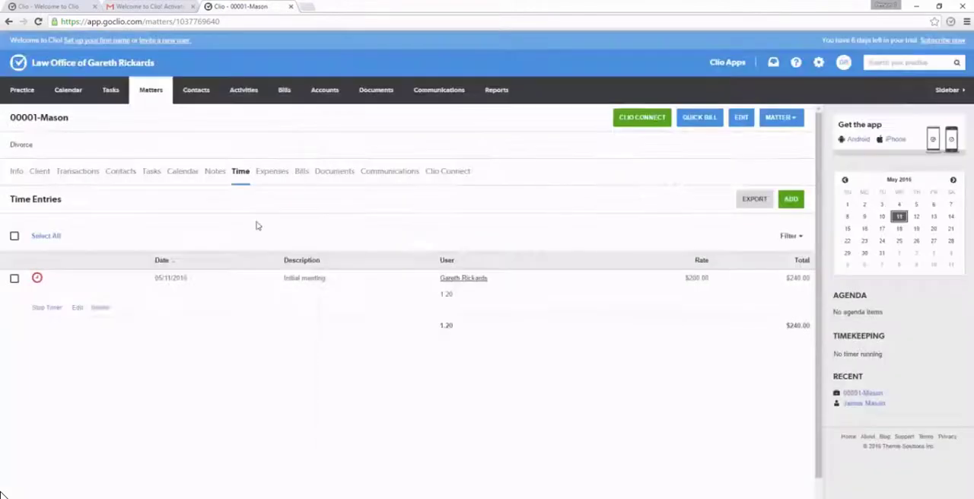
Add an expense entry to the matter with the note "Photocopy" and an amount of 0.75
click(273, 173)
click(508, 318)
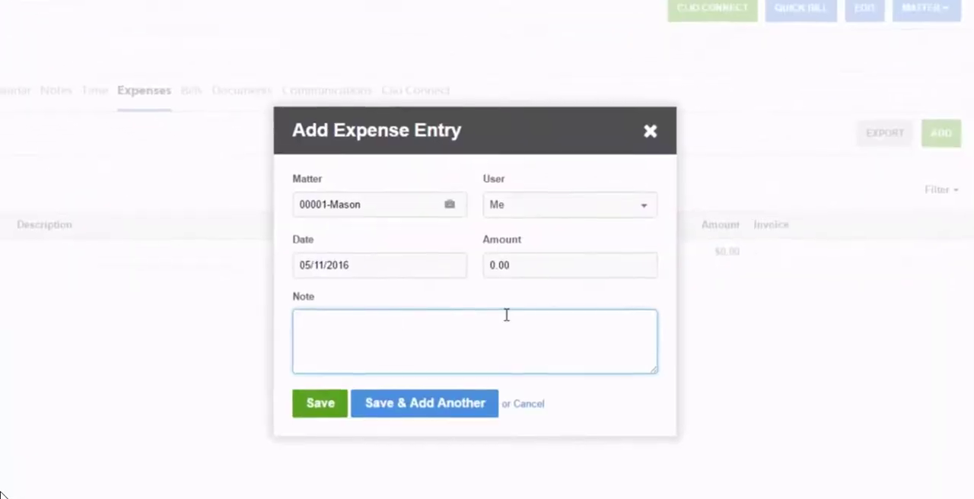
text(Photocopy)
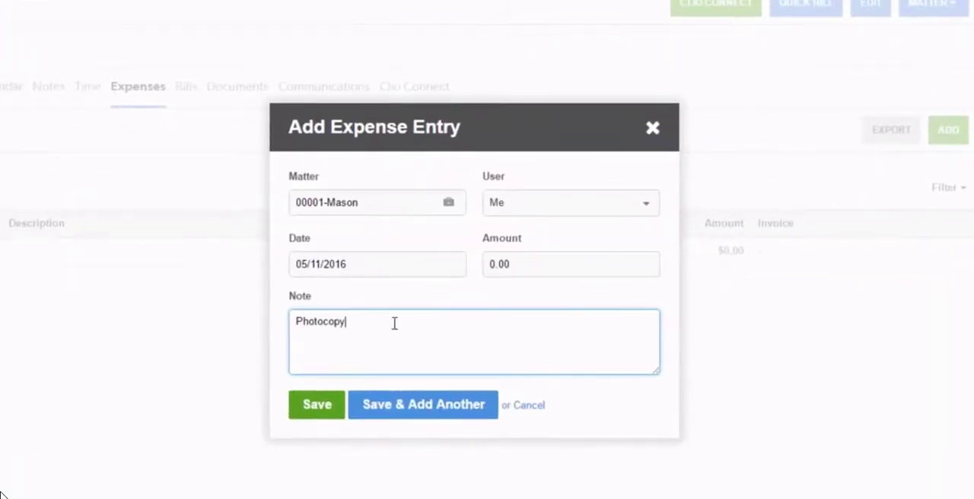
click(551, 263)
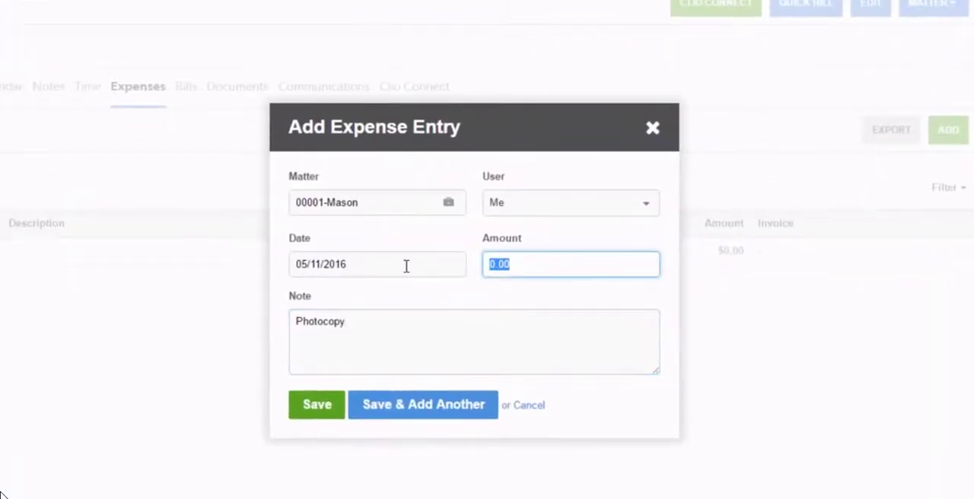
text(.75)
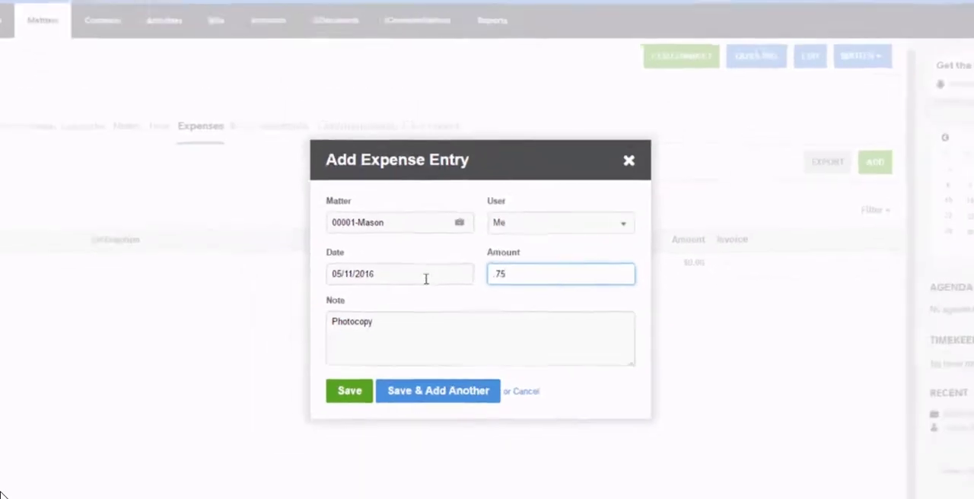
key(Return)
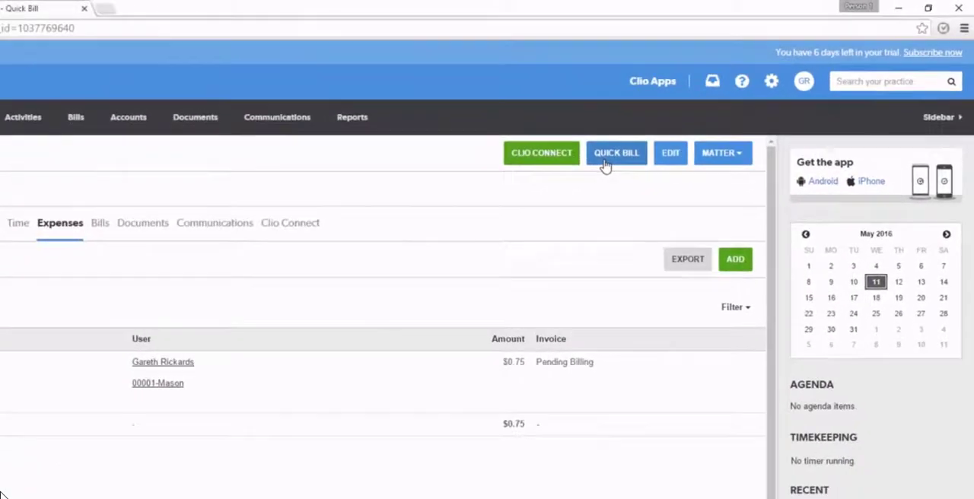
Generate a quick bill from the matter's time and expense entries and review the invoice preview
click(508, 209)
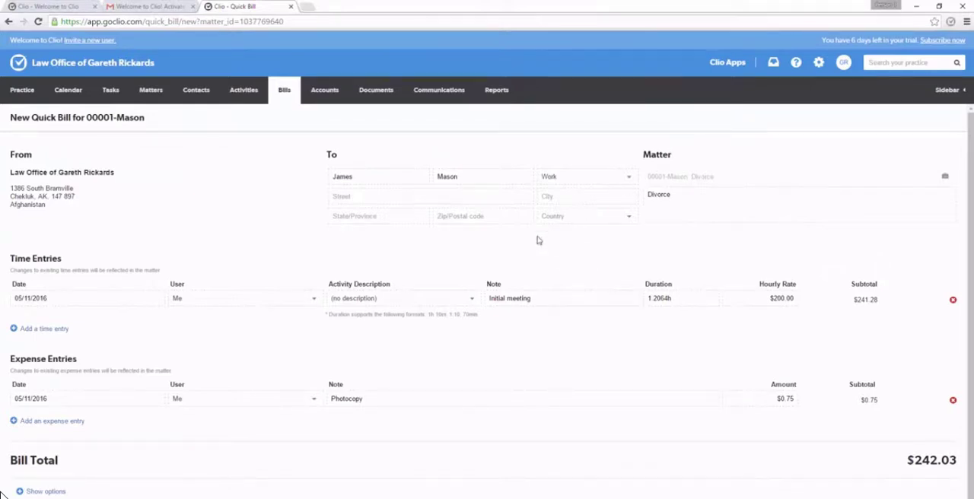
scroll(490, 292, down, 1)
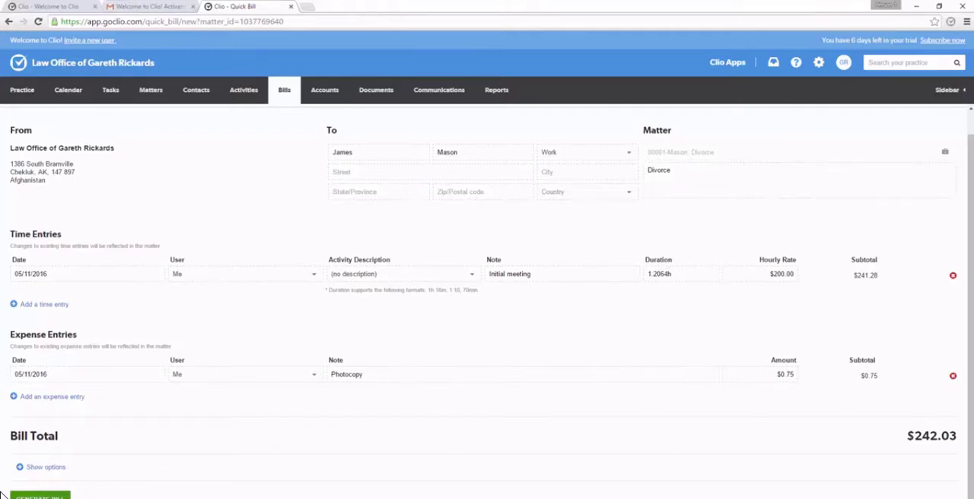
click(11, 496)
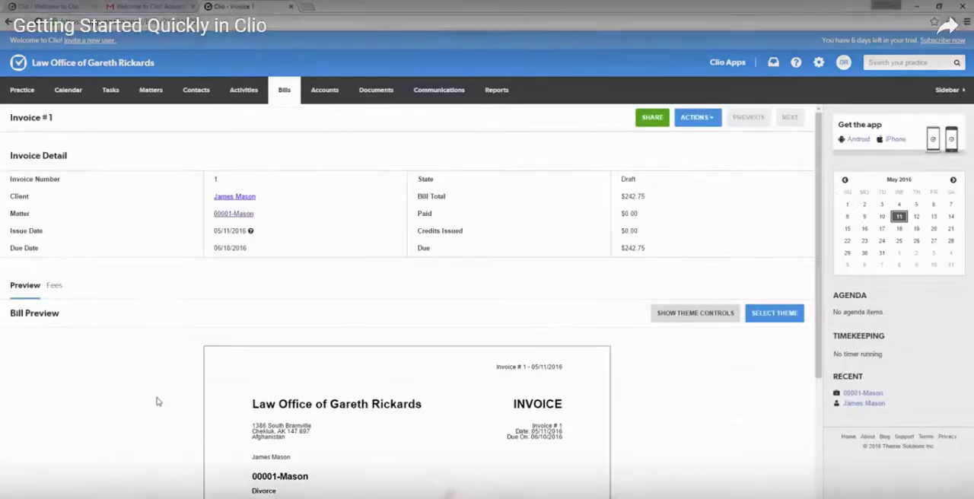
scroll(157, 402, down, 2)
scroll(156, 404, down, 4)
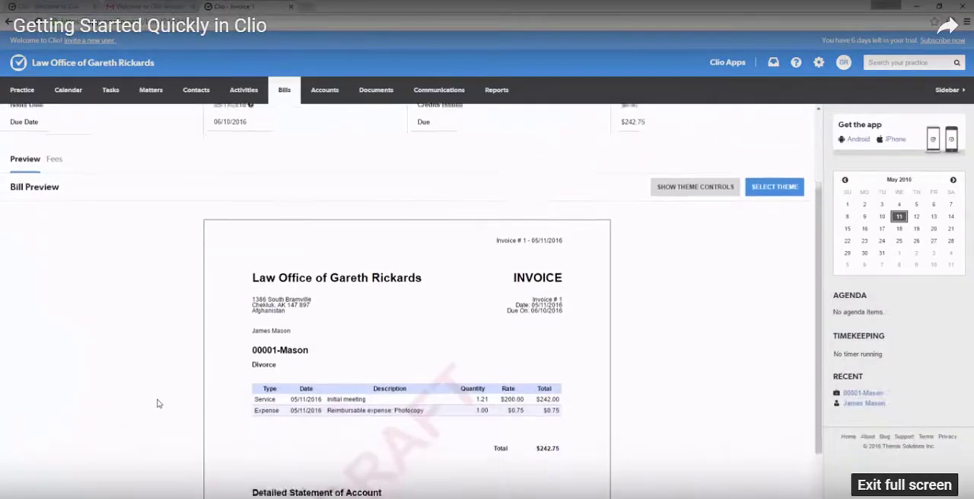
scroll(159, 404, down, 1)
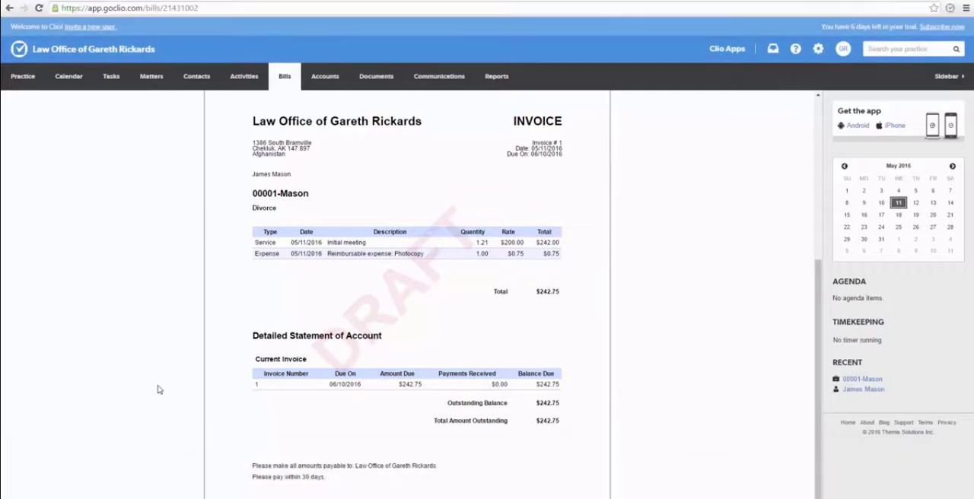
scroll(158, 391, up, 6)
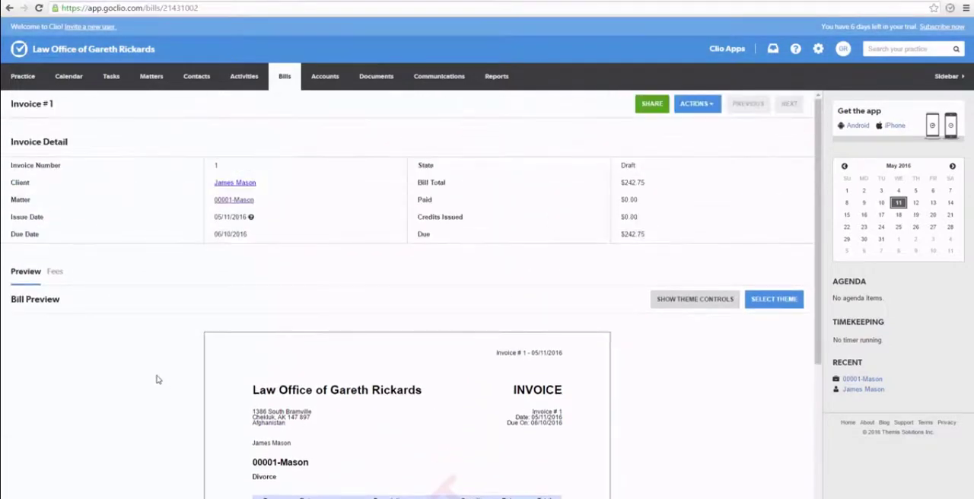
Check the draft invoice's line items in its edit form, then update and approve the invoice
click(586, 146)
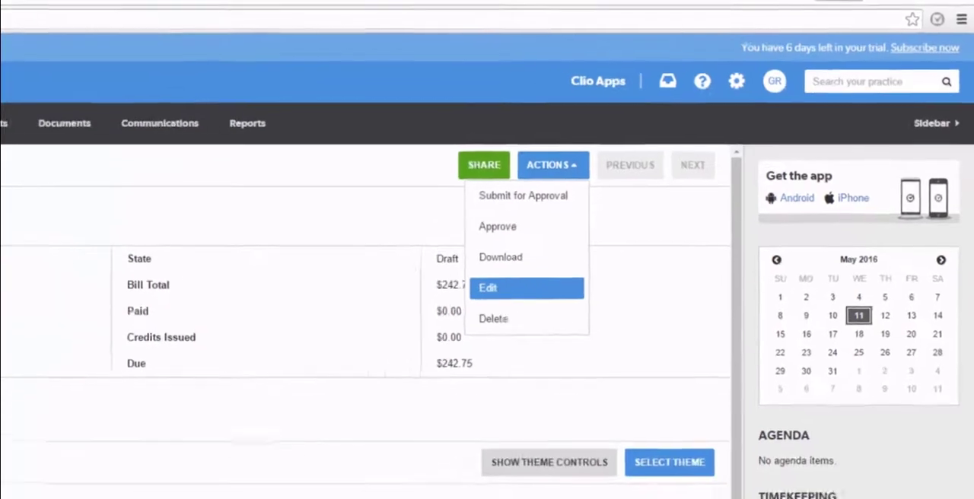
click(462, 314)
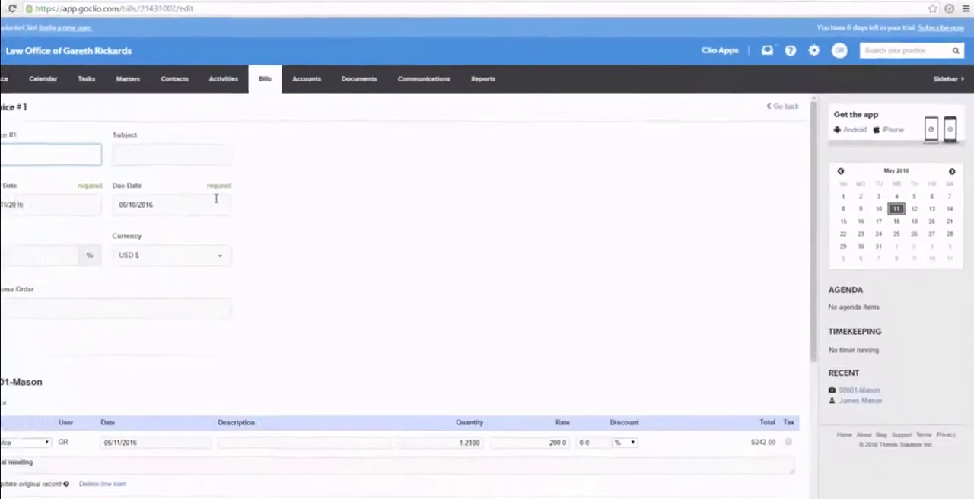
scroll(238, 192, down, 4)
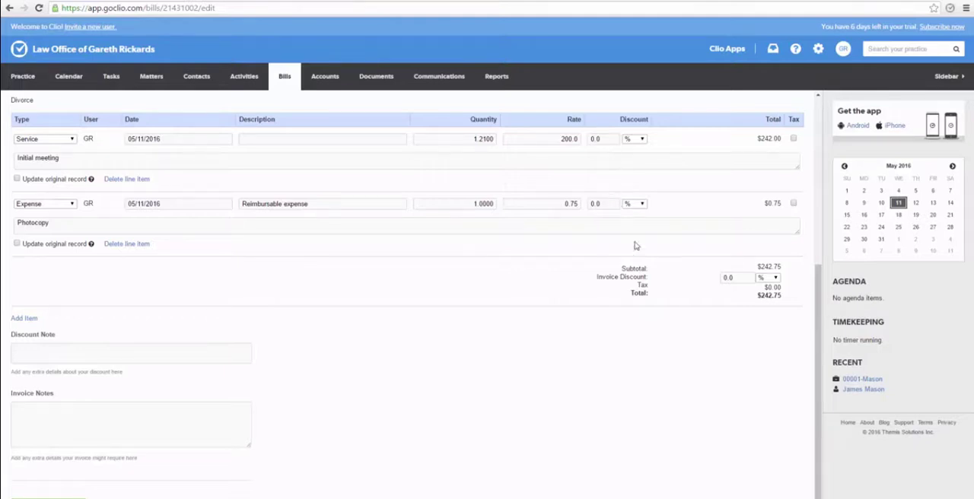
scroll(146, 340, down, 1)
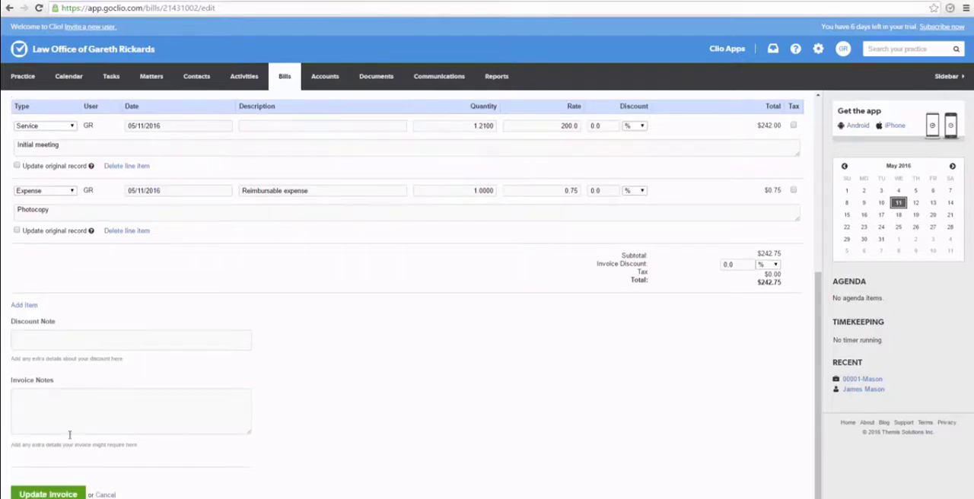
click(54, 494)
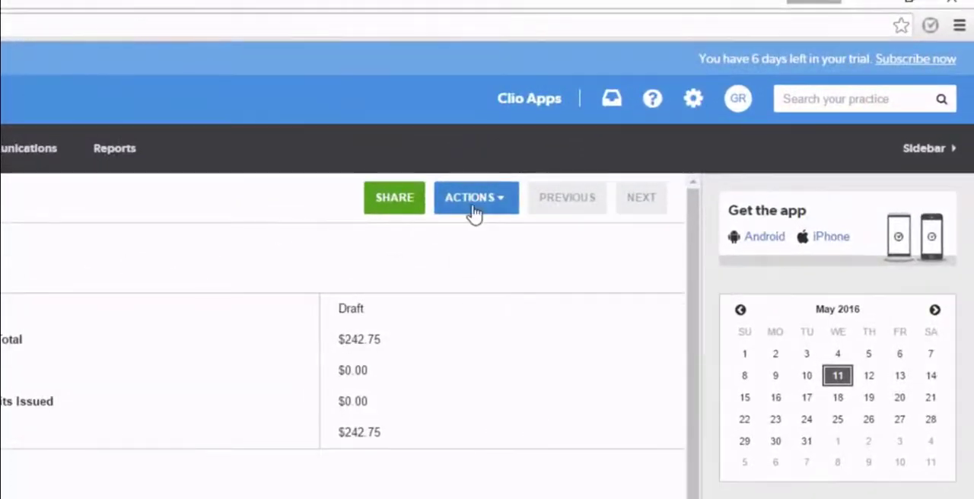
click(472, 209)
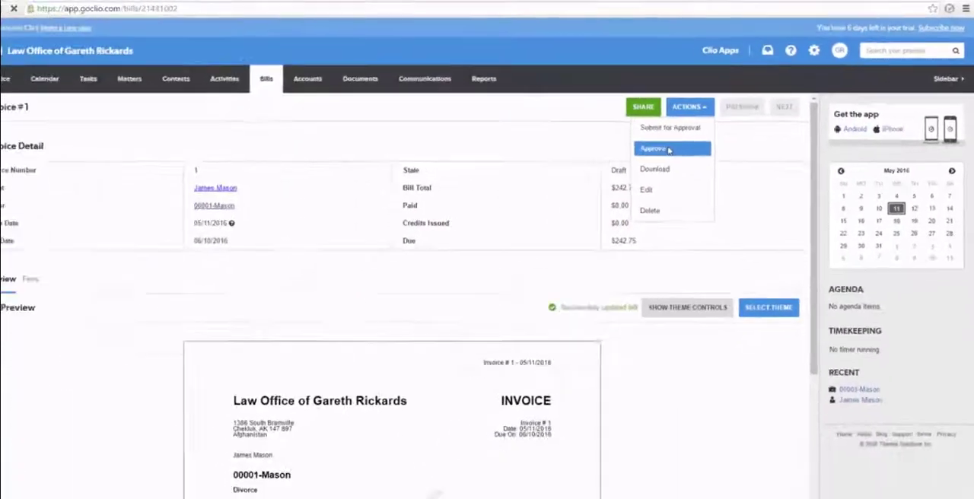
click(440, 274)
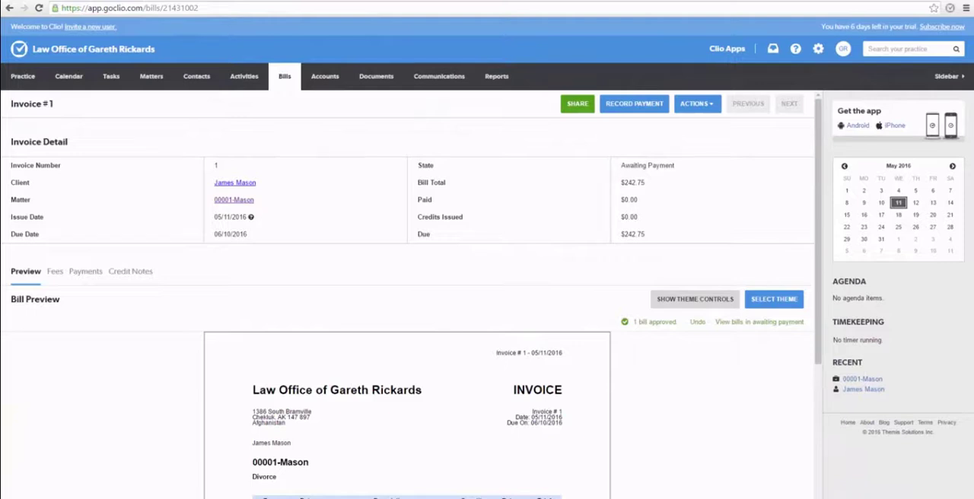
Create the operating bank account required for receiving payments, with the account name "GR Operating"
click(633, 113)
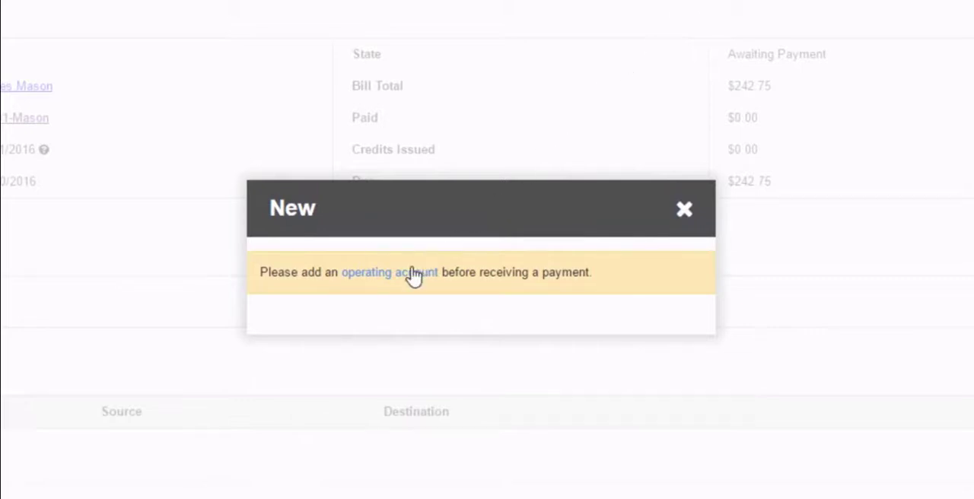
click(415, 274)
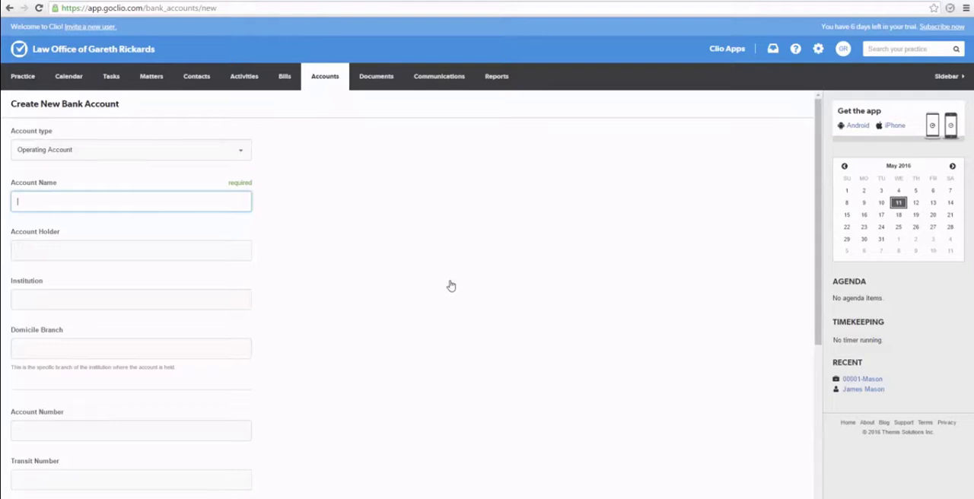
text(GR Operating)
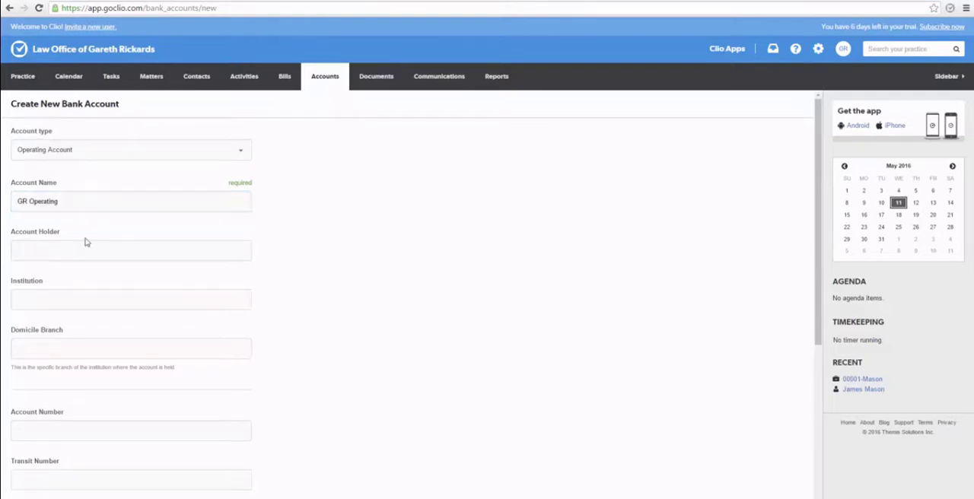
scroll(85, 242, down, 4)
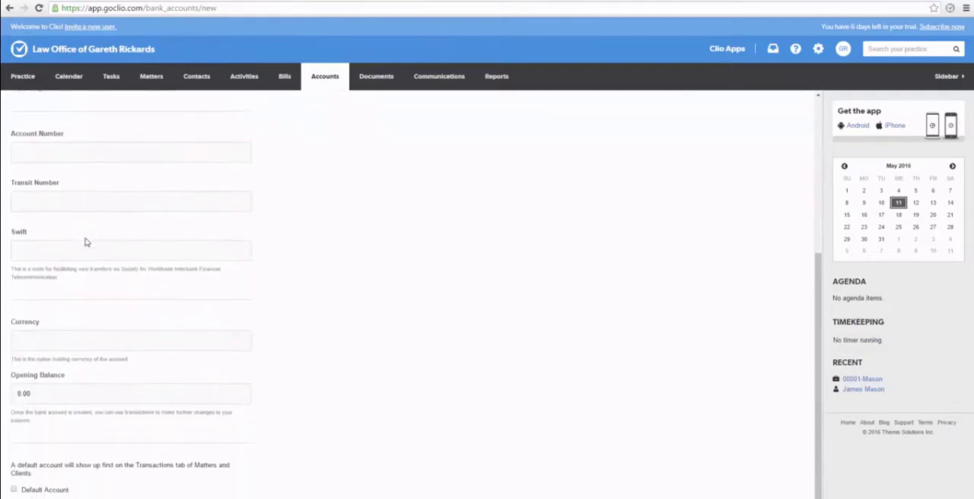
scroll(85, 242, up, 4)
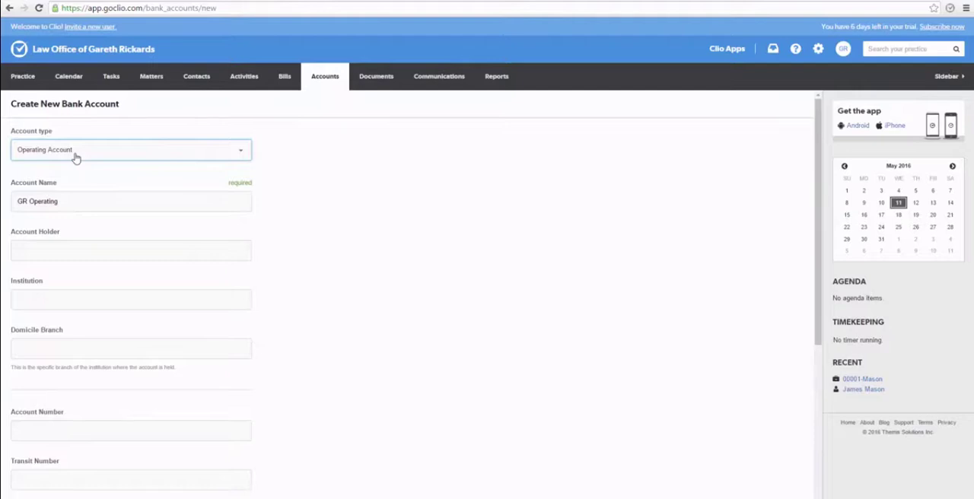
click(76, 152)
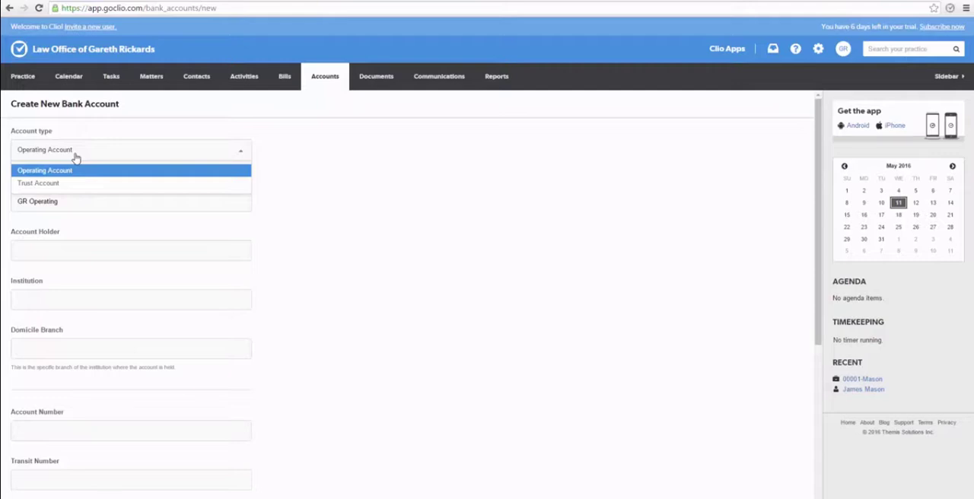
click(76, 152)
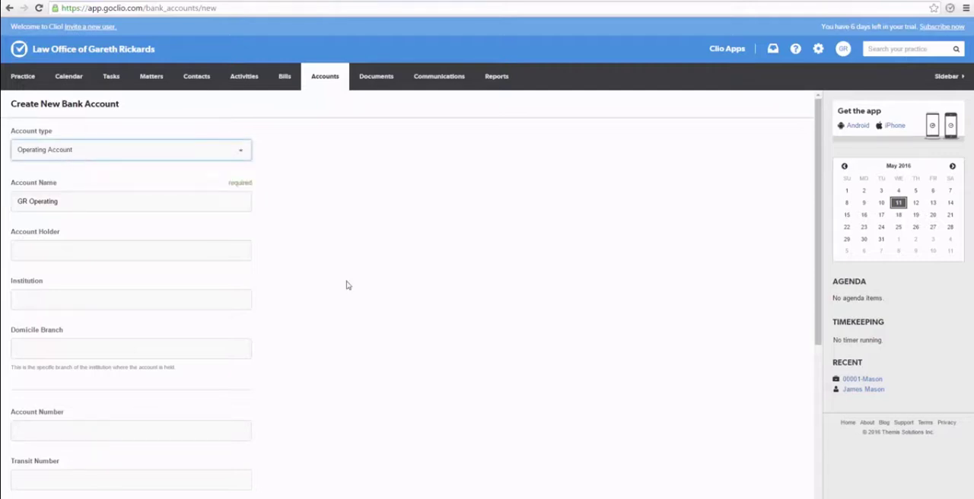
scroll(347, 286, down, 5)
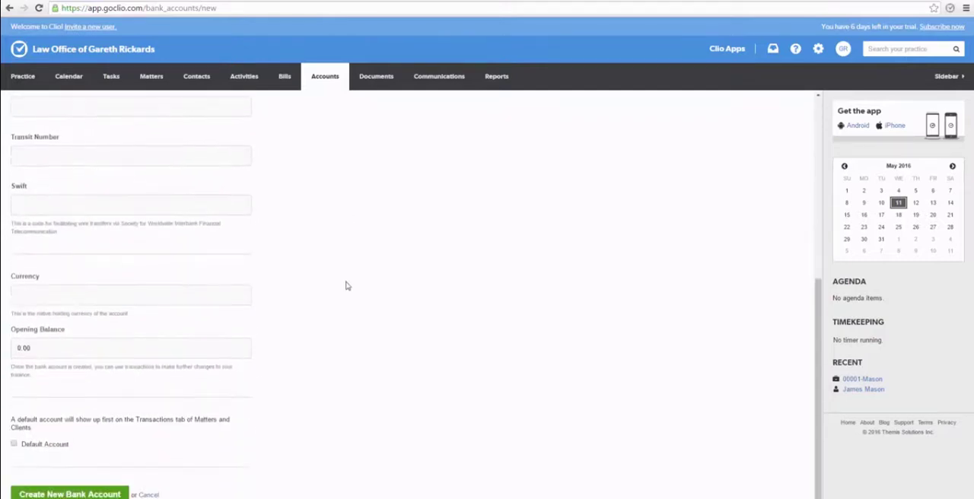
click(103, 495)
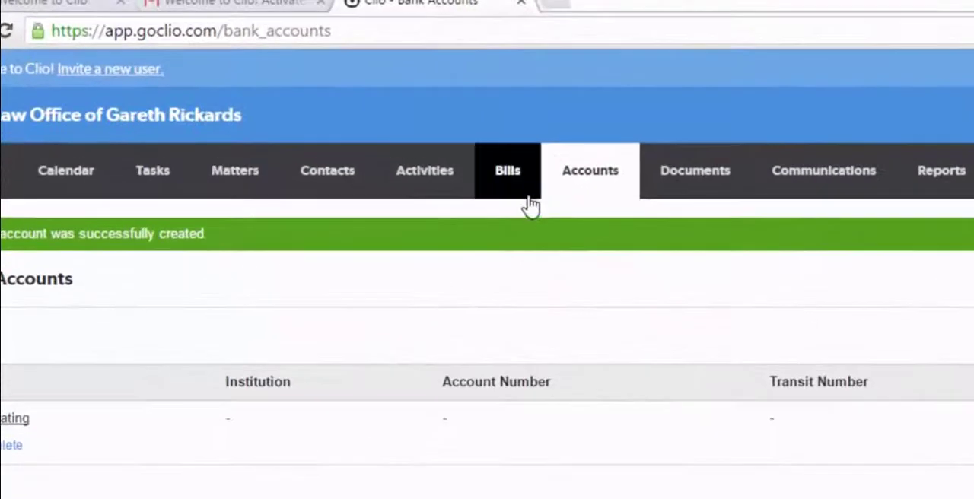
Record a payment of 200 on the invoice awaiting payment, write off the remaining 42.75 and review the updated invoice
click(508, 173)
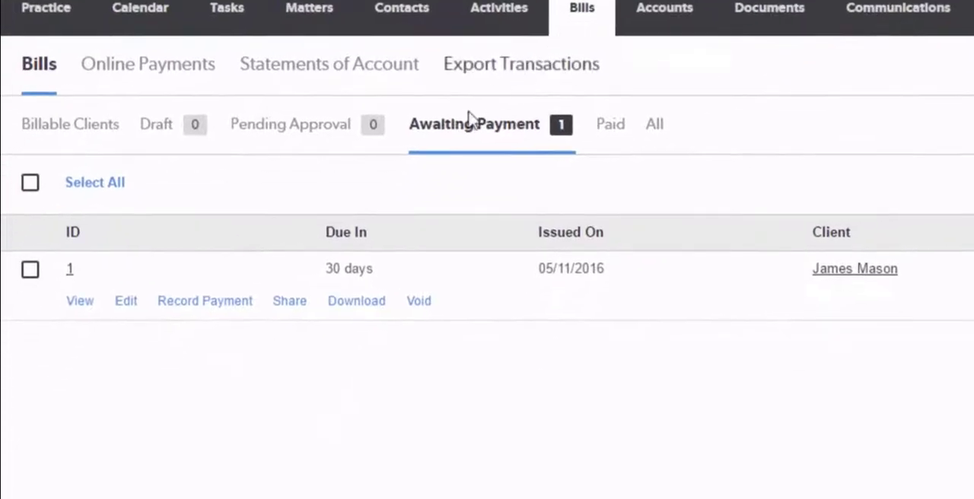
click(80, 305)
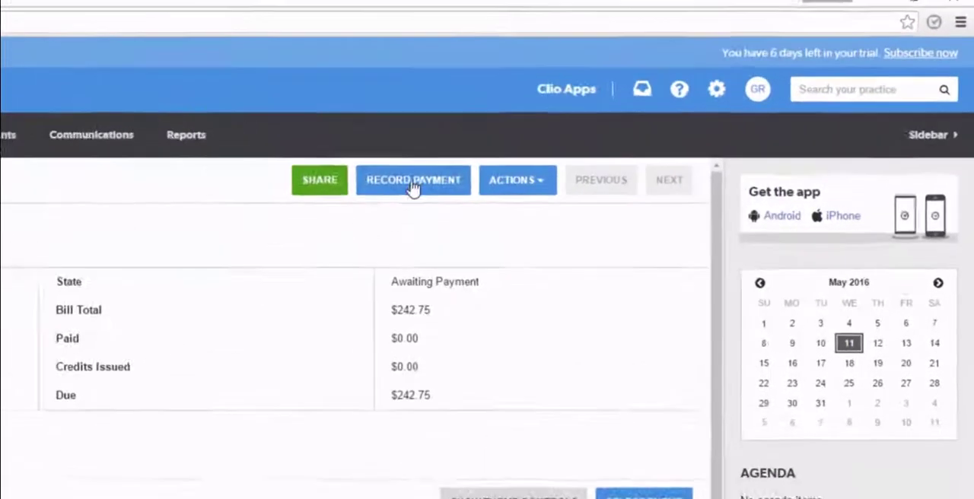
click(634, 103)
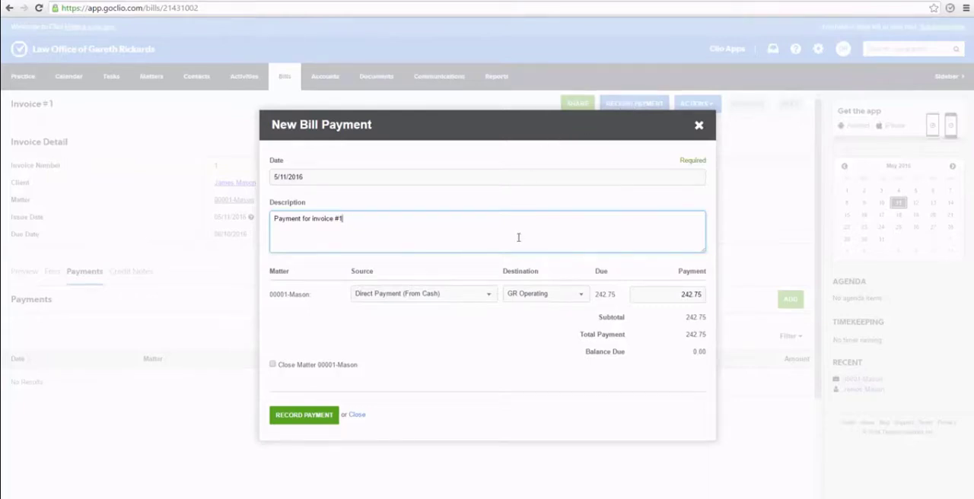
click(434, 273)
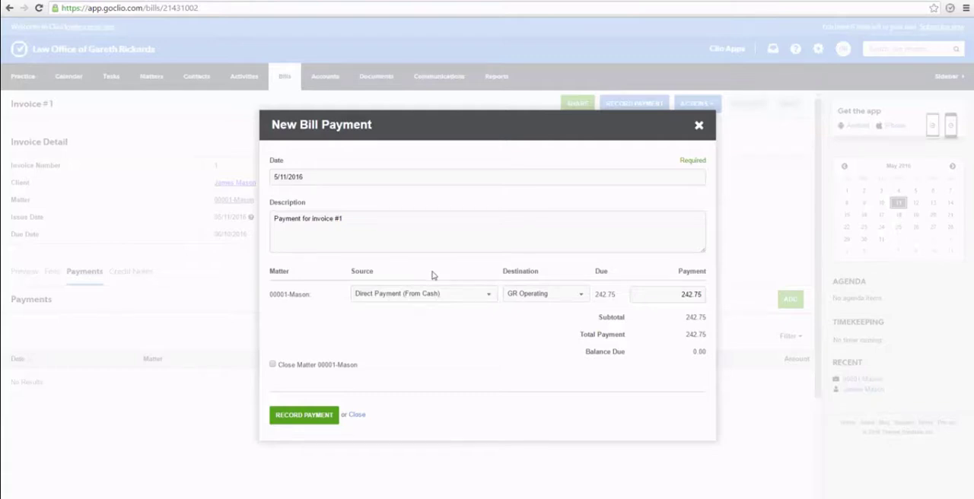
drag(677, 295, 773, 322)
text(200)
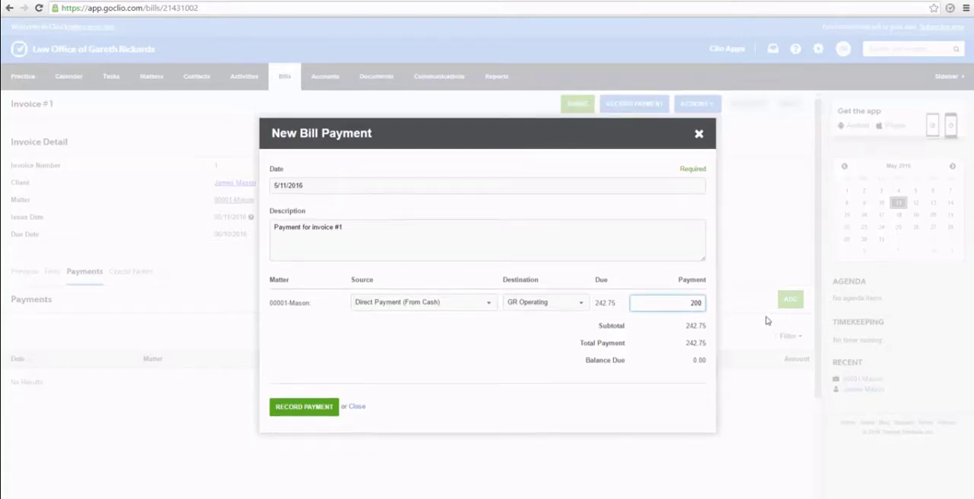
click(275, 367)
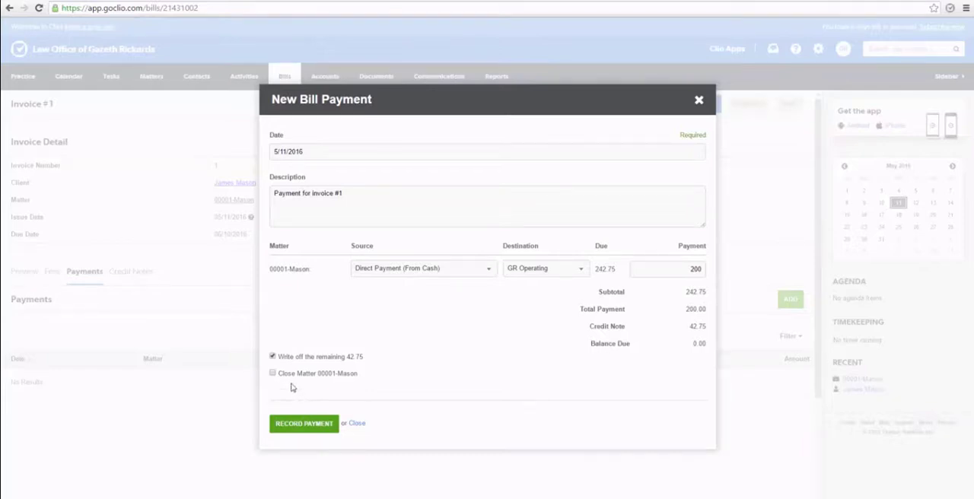
click(296, 426)
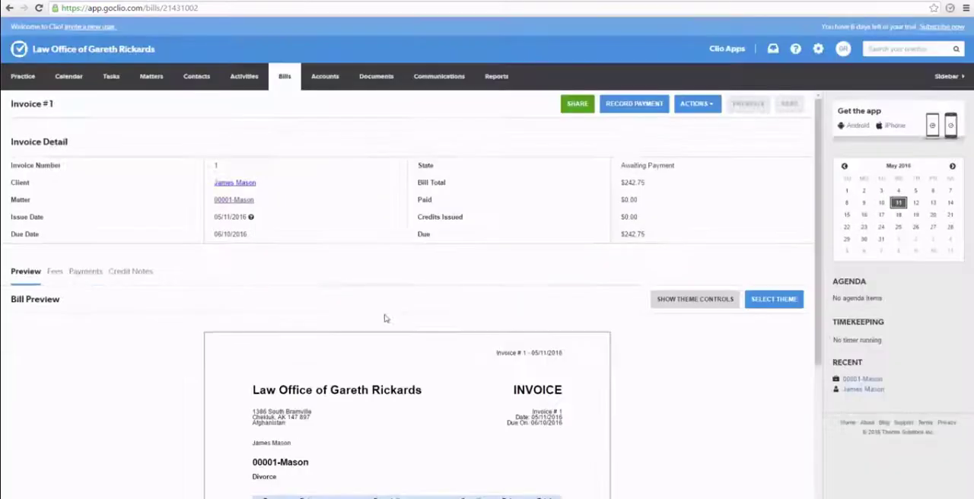
scroll(385, 318, down, 3)
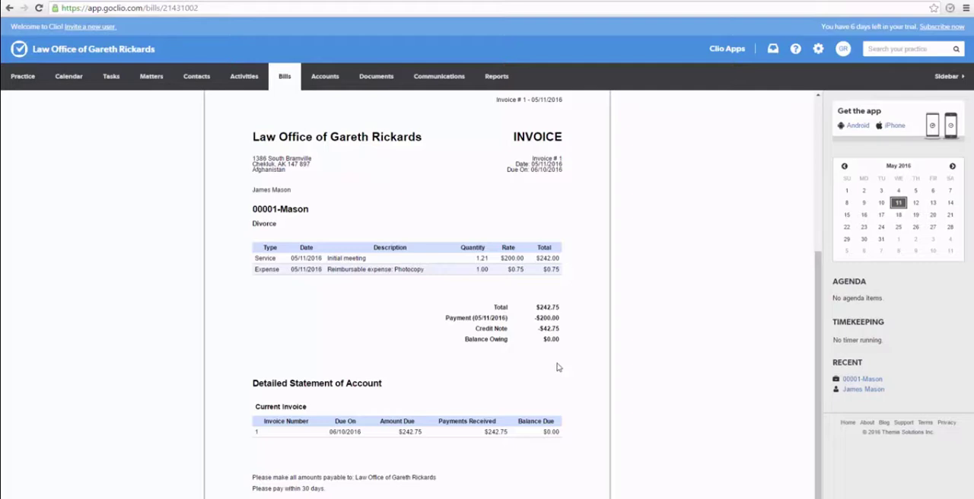
Open the Clio Support help center and search it for "bills"
click(796, 50)
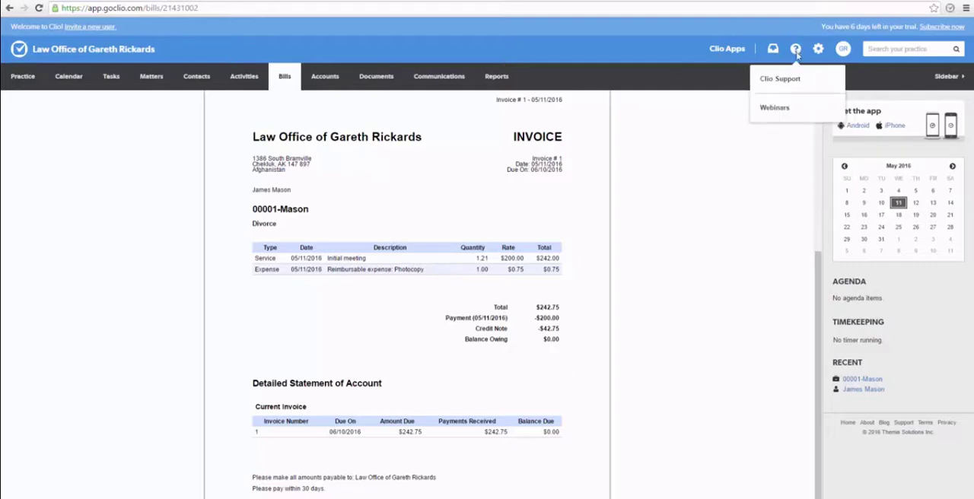
click(790, 80)
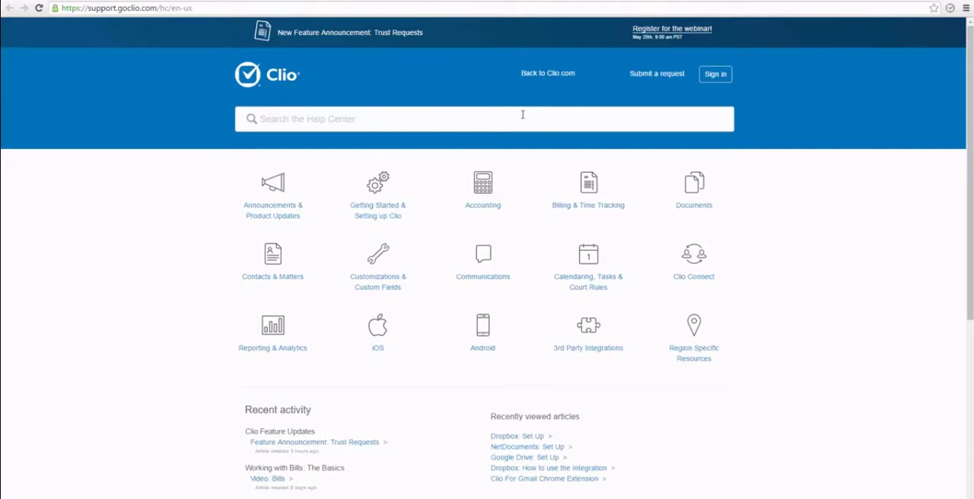
click(523, 114)
text(bills)
key(Return)
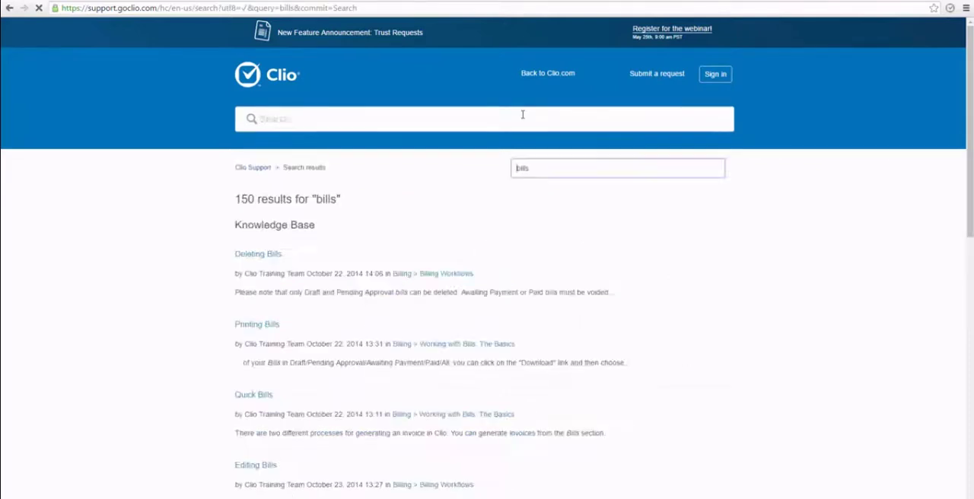